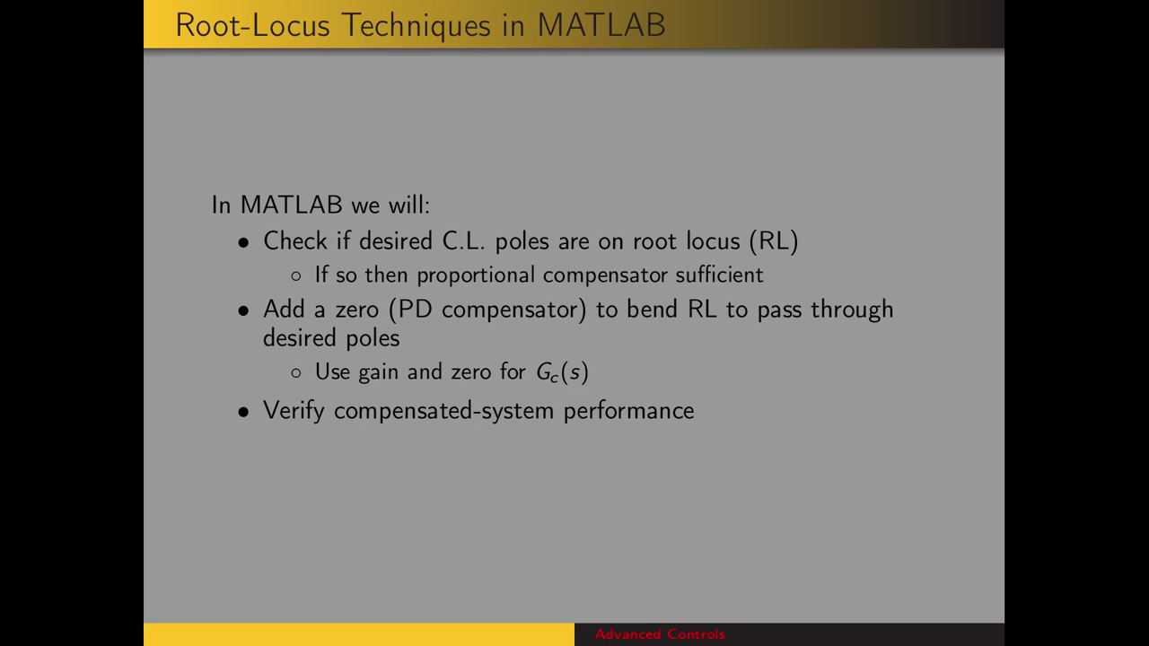
- Run exampleDesign, tile the root-locus figure on the left, and advance to compensator Gcs = s + 10
key("alt+Tab")
key("alt+Tab")
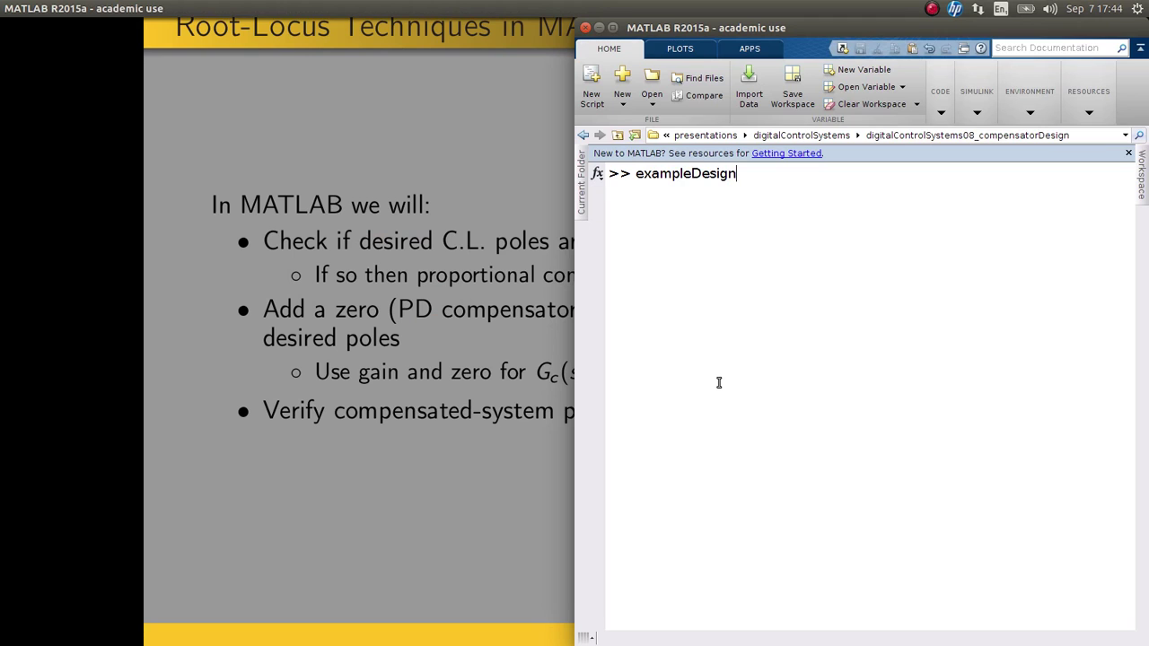
key("Return")
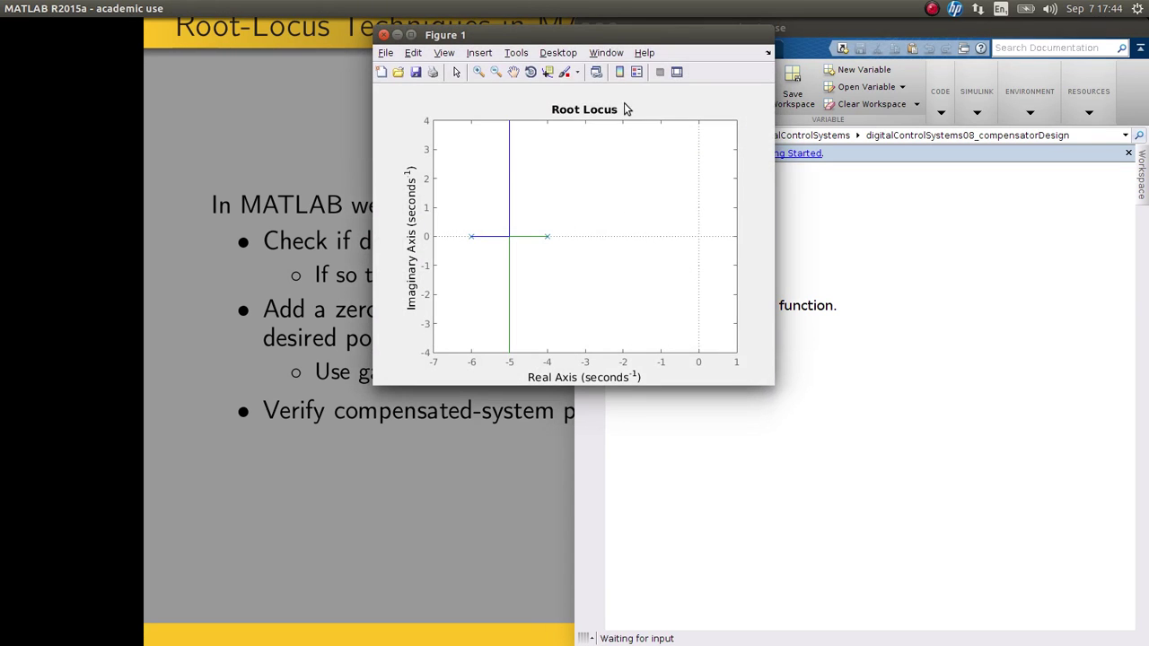
key("ctrl+super+Left")
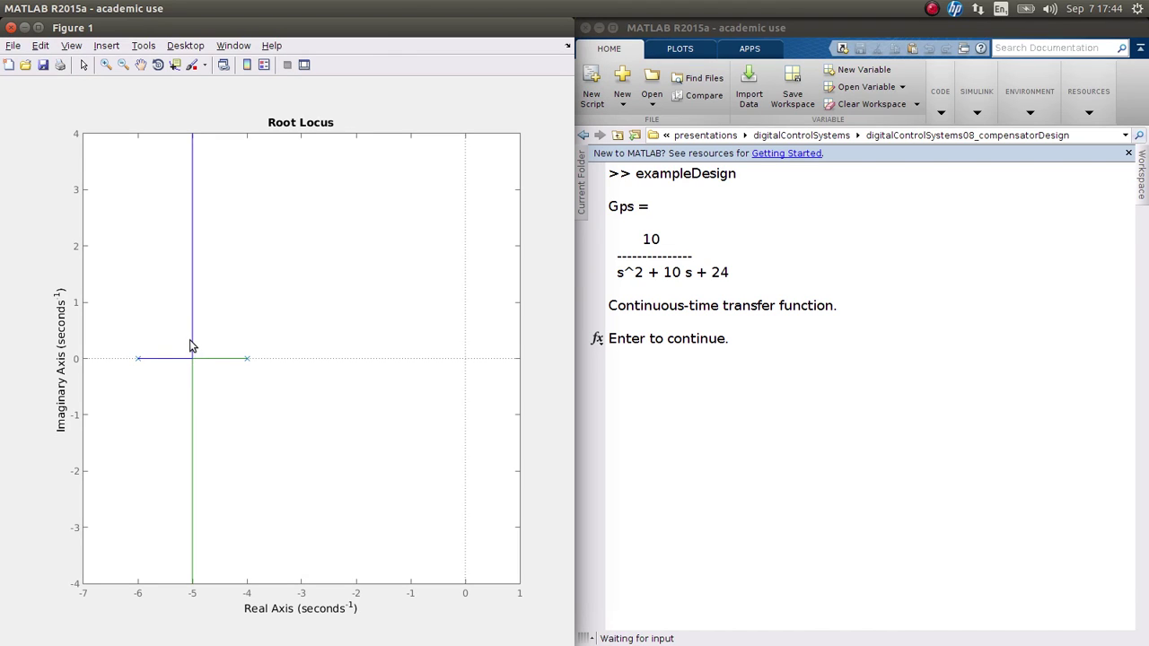
left_click(724, 376)
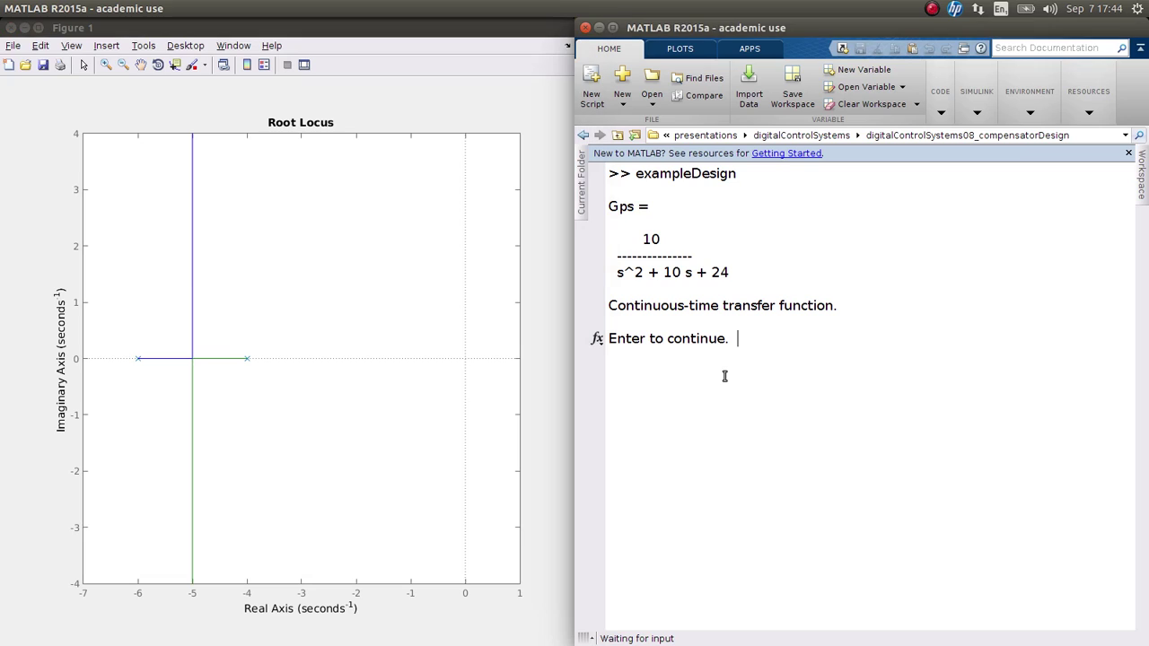
key("Return")
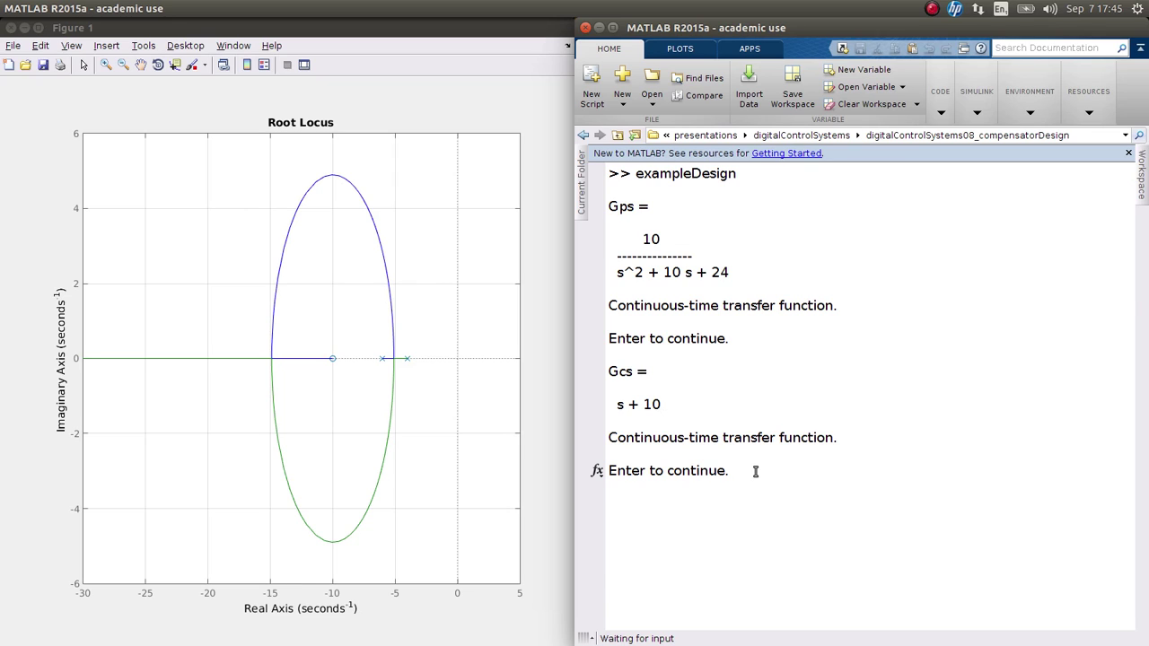
- Try compensator zeros at 40 and 45, zooming the locus around -15, 26
key("Return")
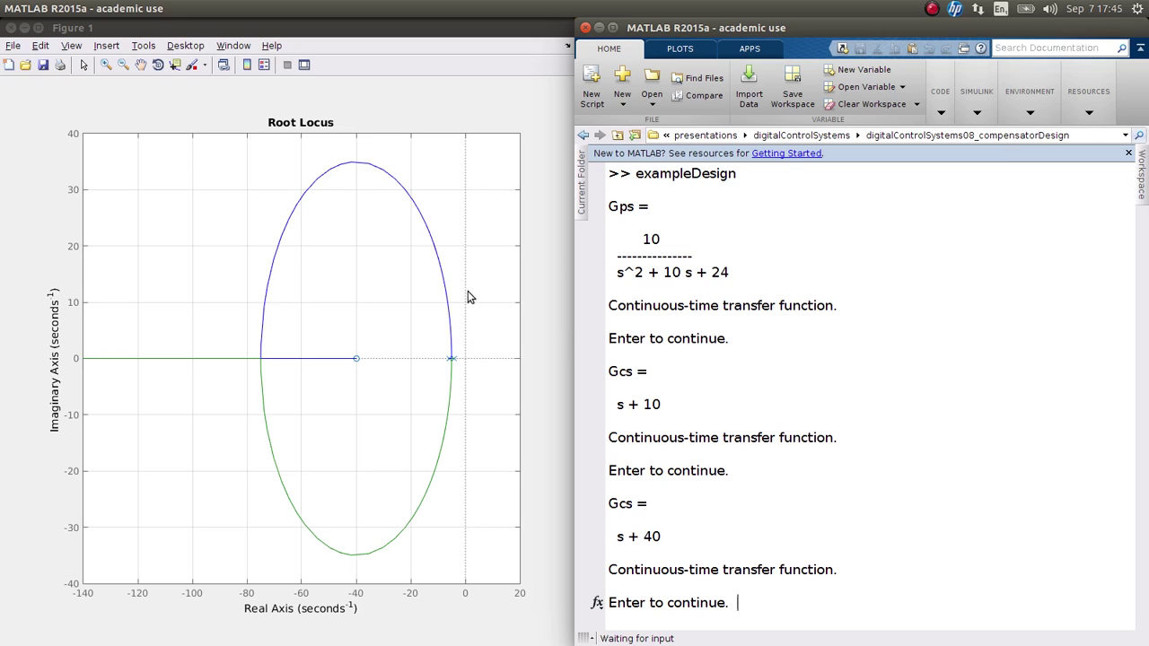
key("Return")
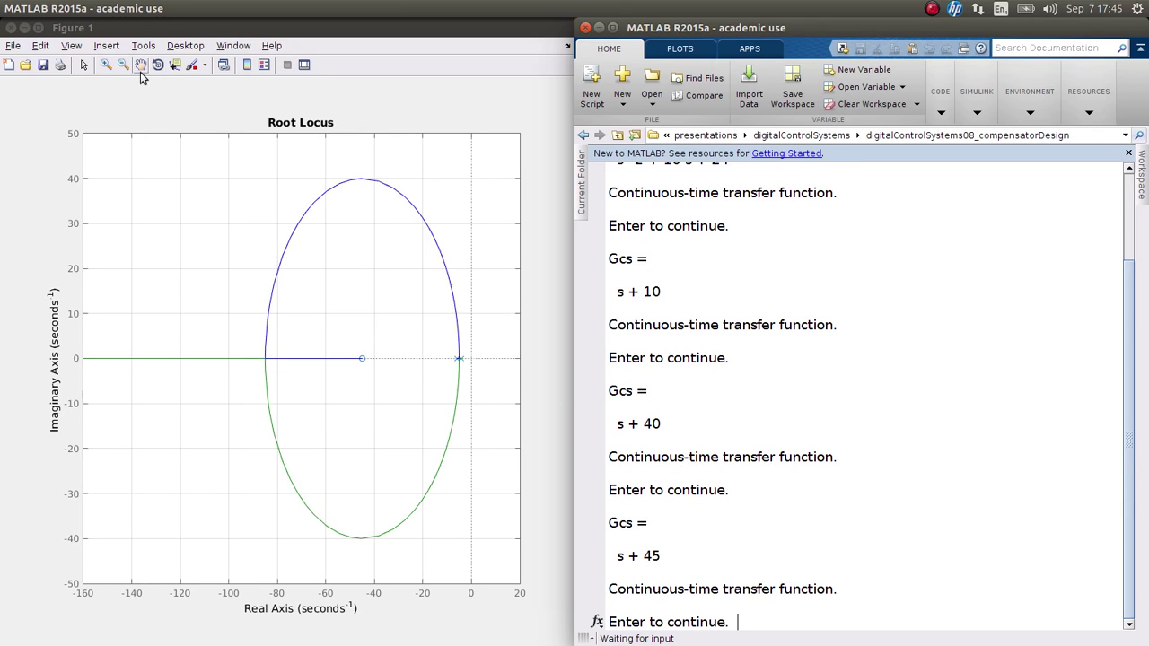
left_click(105, 65)
left_click_drag(423, 221, 457, 285)
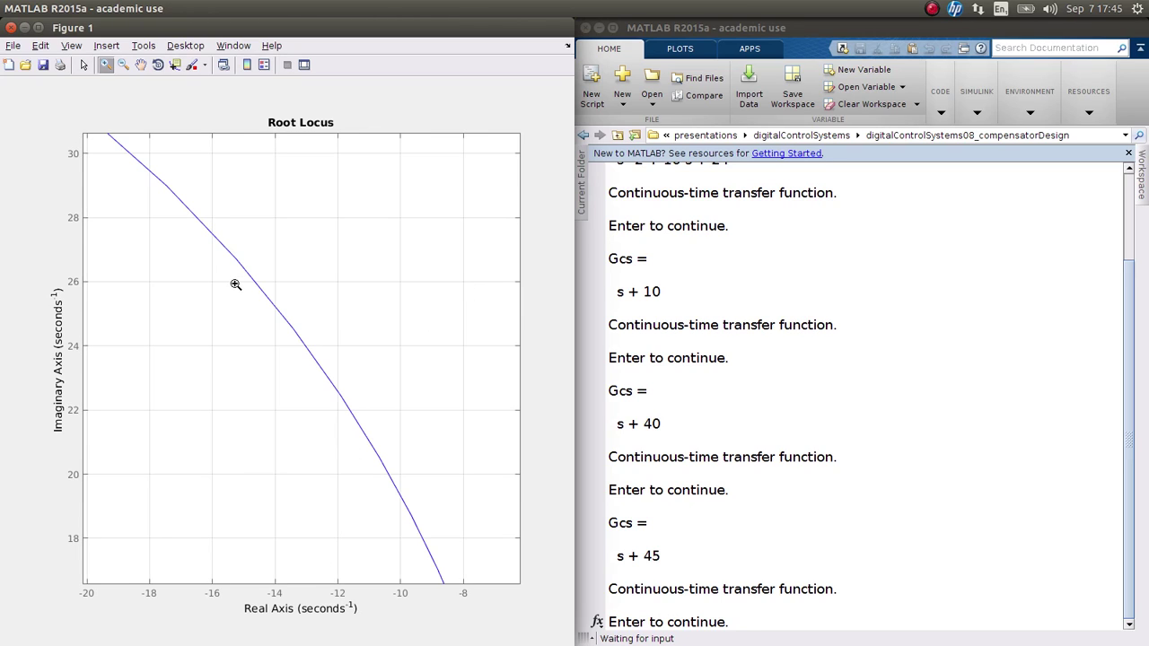
- Try compensator Gcs = s + 43 and zoom in on the locus near -15, 26
left_click(763, 626)
key("Return")
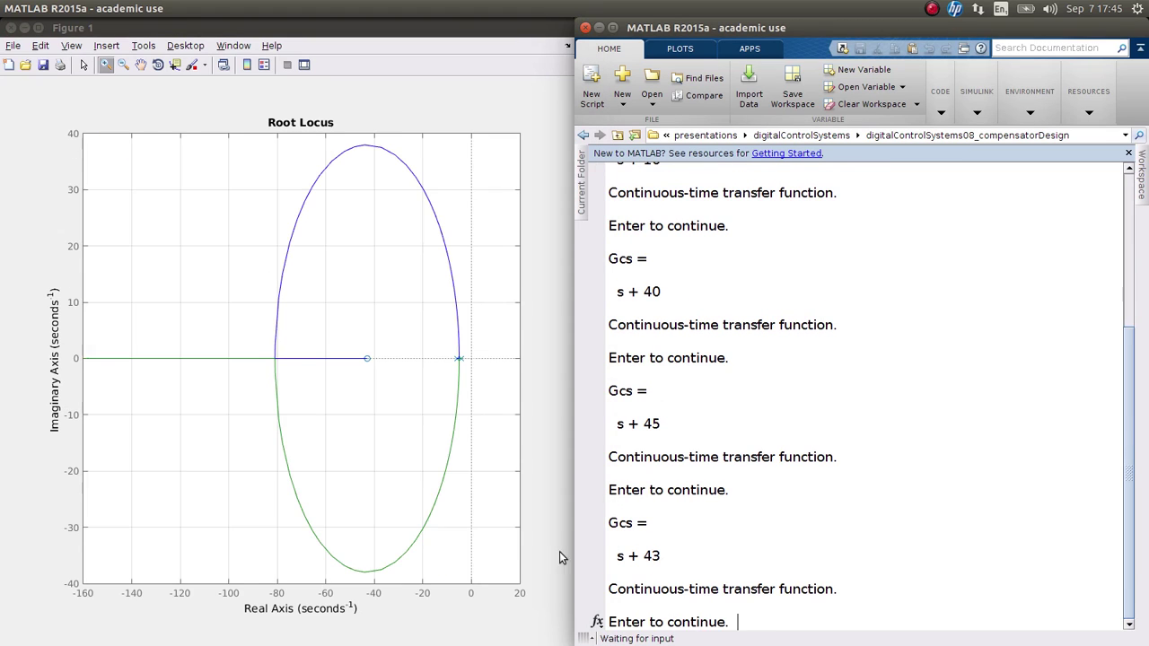
left_click_drag(419, 181, 476, 253)
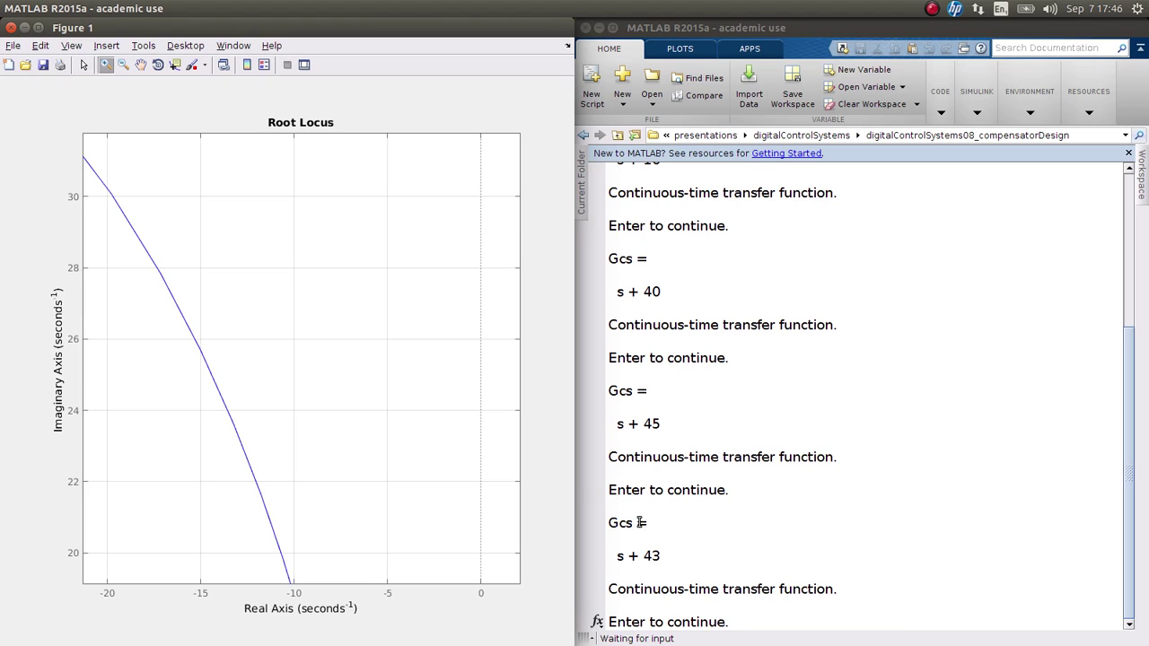
key("alt+Tab")
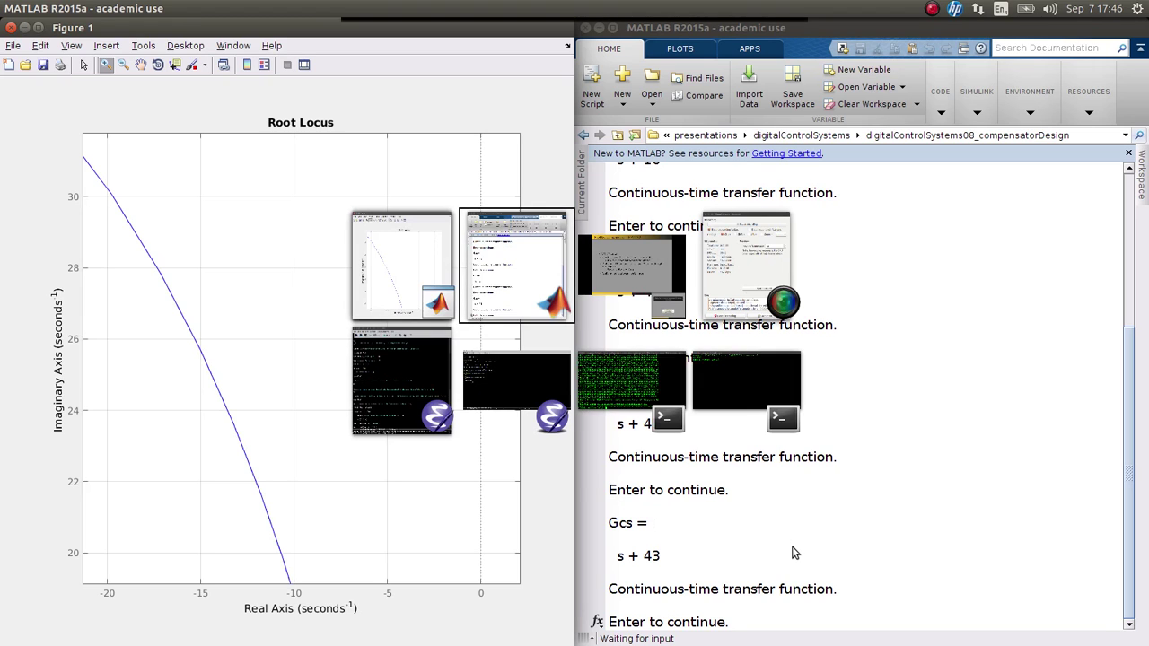
key("Right")
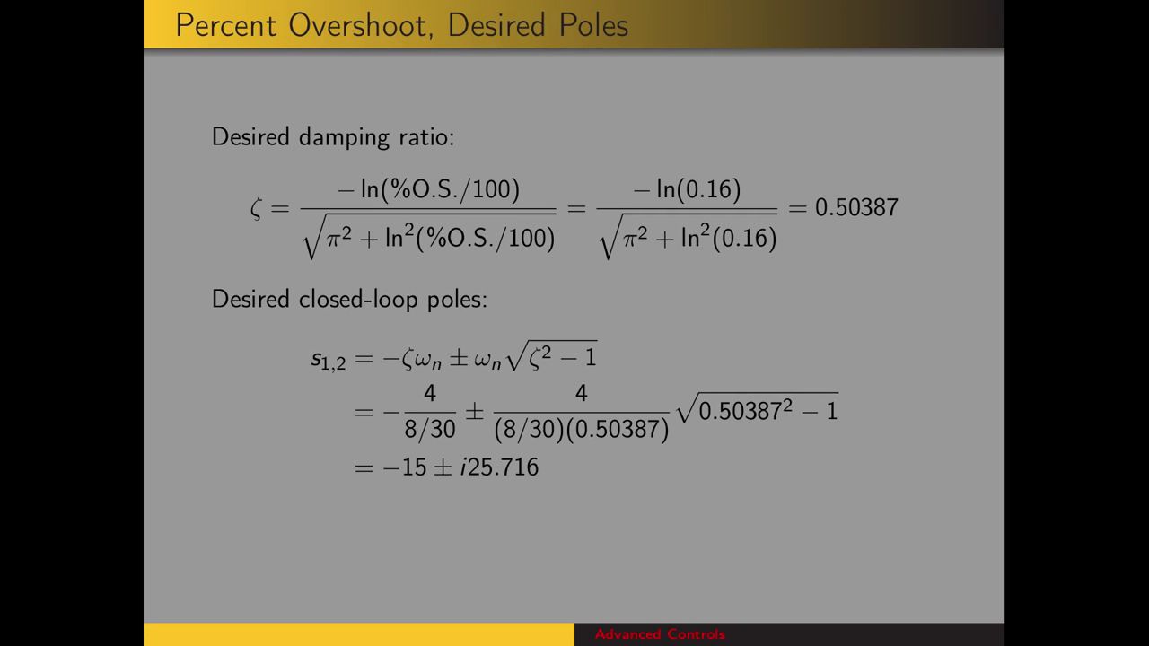
key("Right")
key("Right")
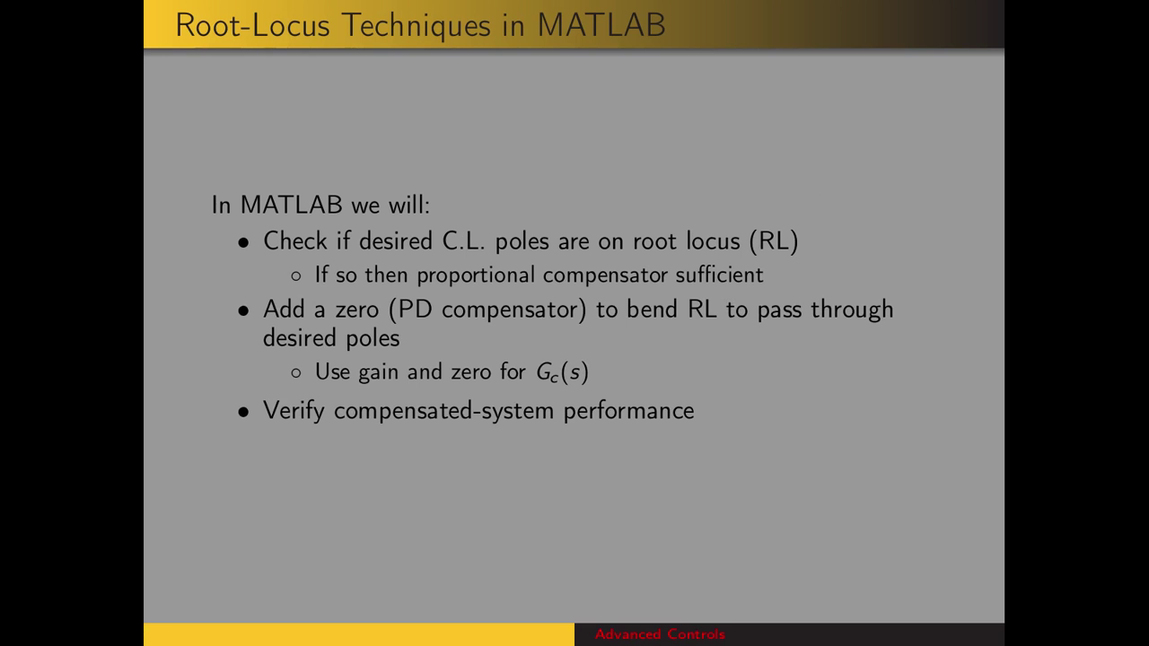
key("alt+Tab")
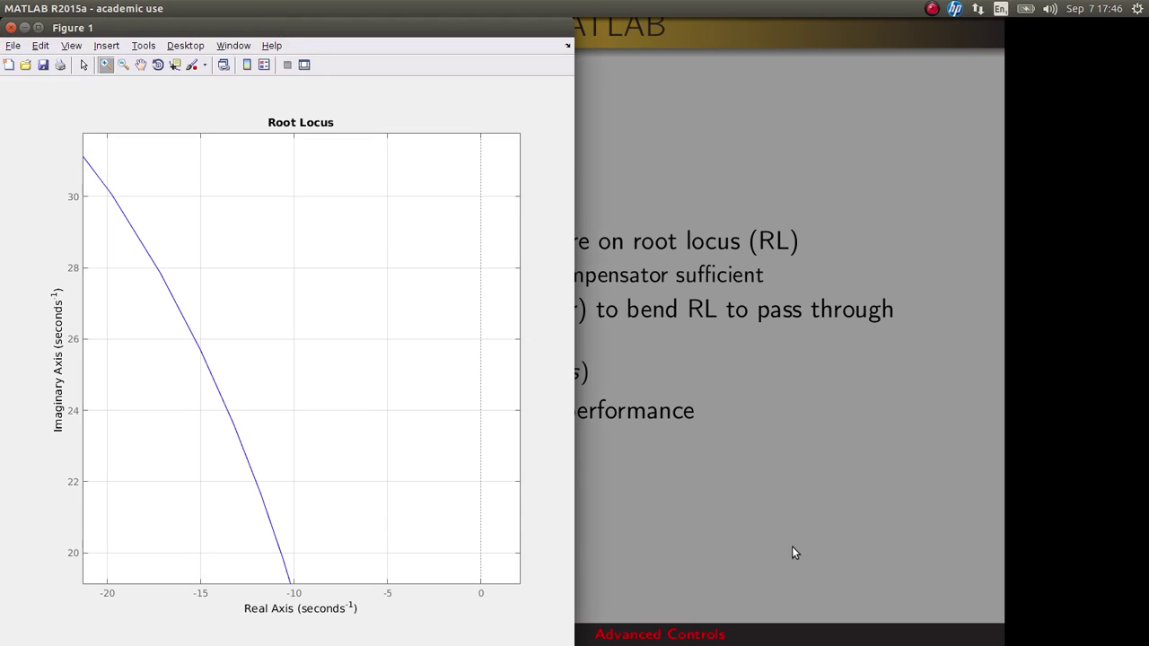
key("alt+Tab")
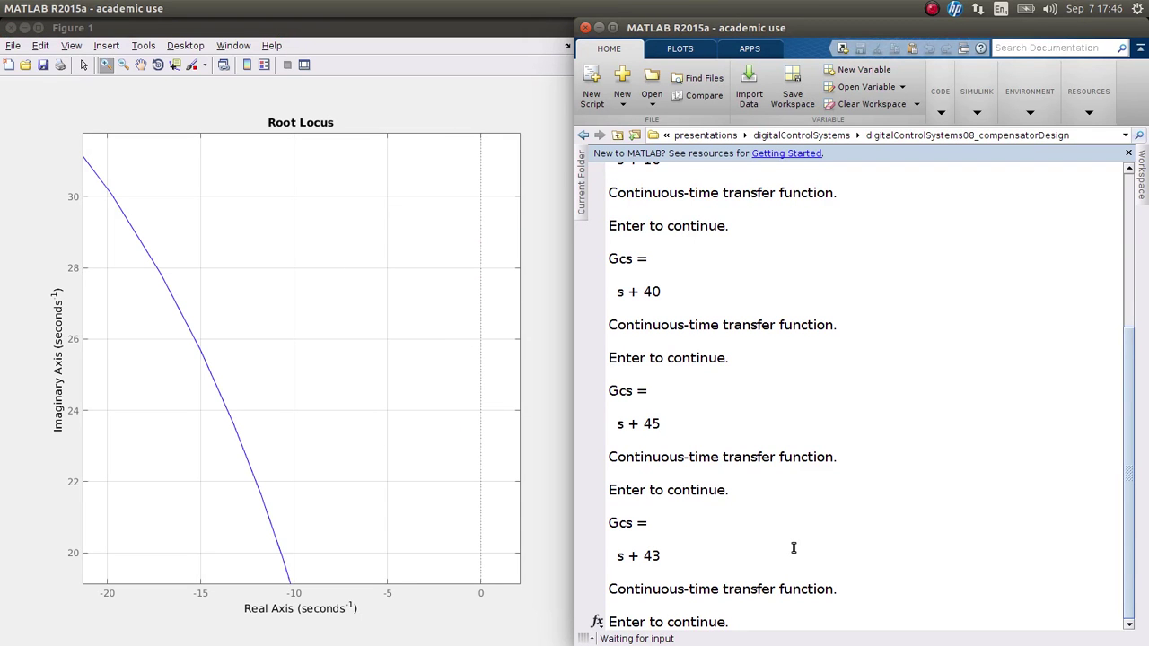
left_click(796, 548)
- Pick the locus point near -15 + j25.7 with rlocfind, giving K = 1.9979 and Gcs = 1.998 s + 85.91
left_click(802, 611)
key("Return")
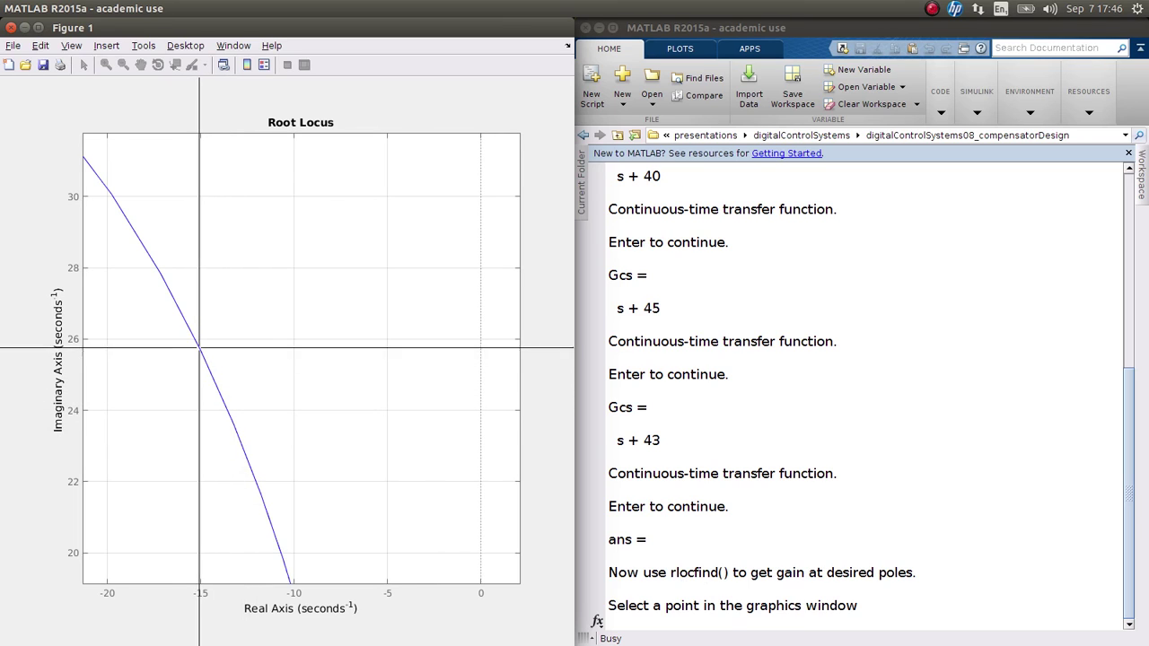
left_click(201, 351)
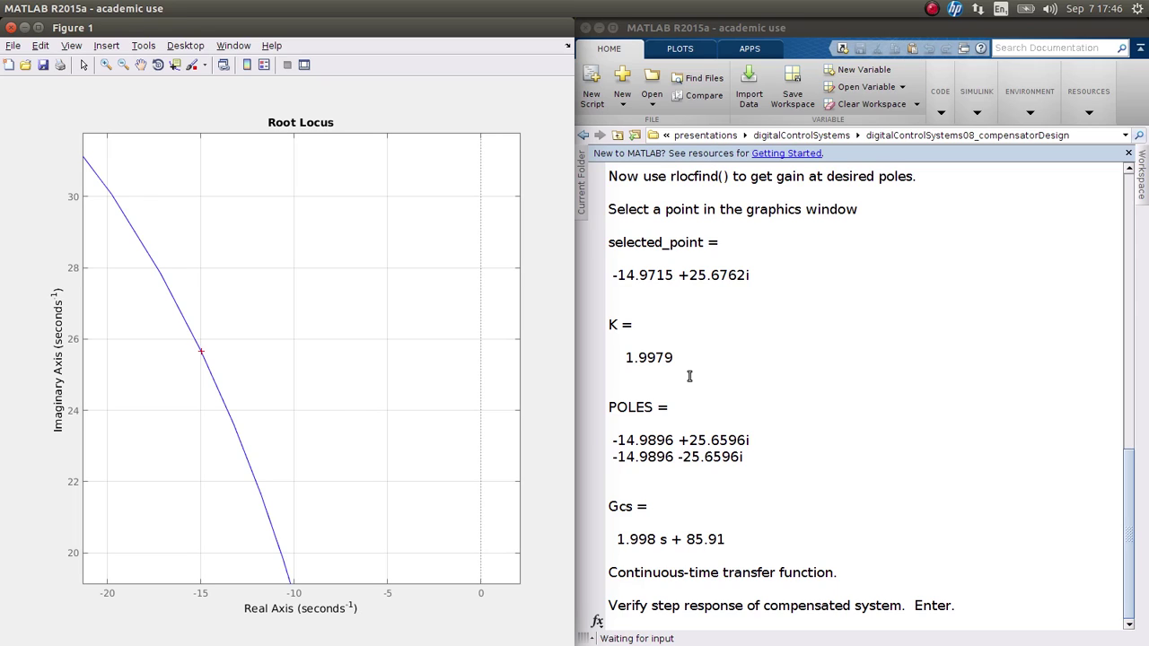
left_click(786, 502)
- Plot the compensated step response, then launch sisotool(Gps)
key("Return")
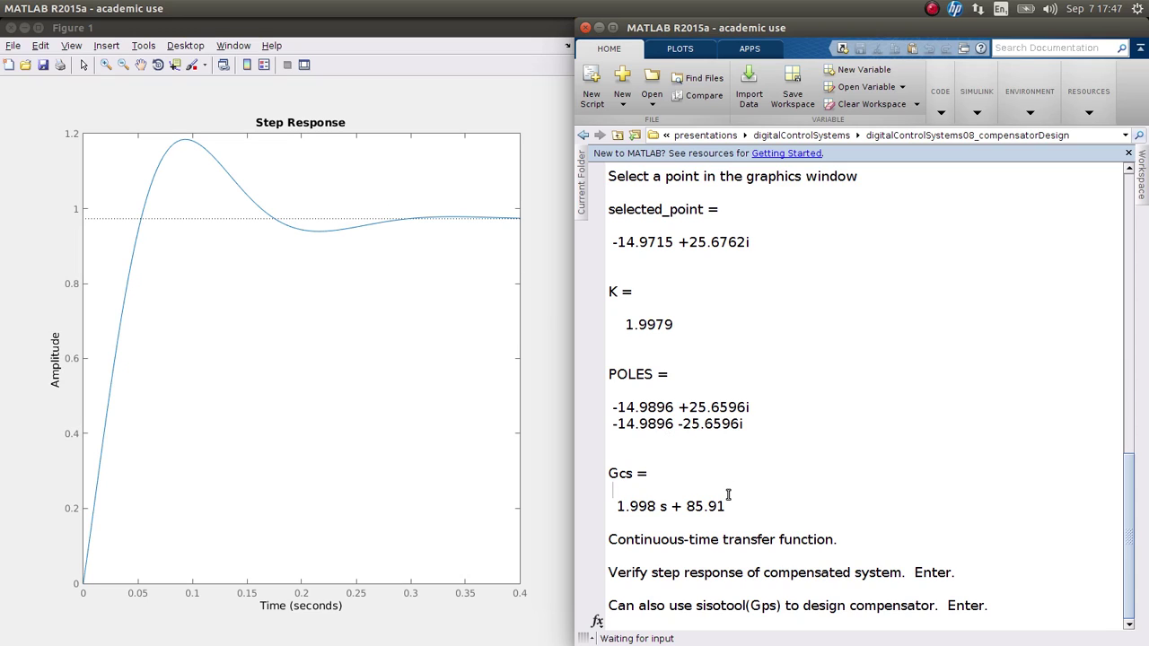
key("Return")
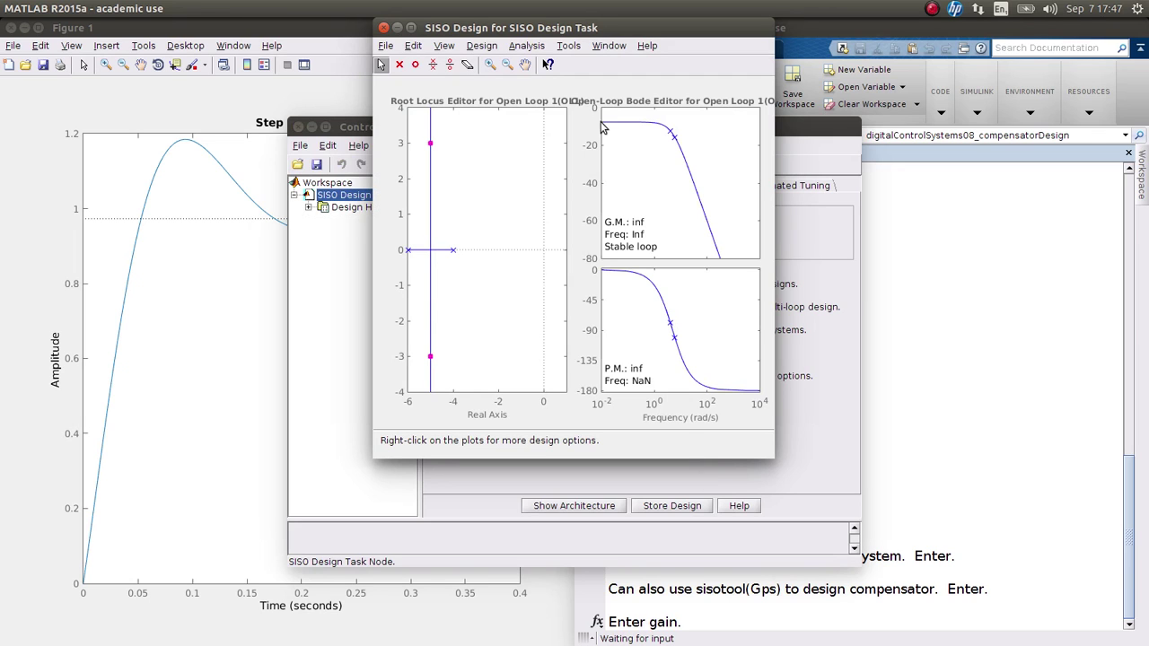
- Maximize the SISO Design tool and add the default settling-time requirement to the root locus
double_click(567, 28)
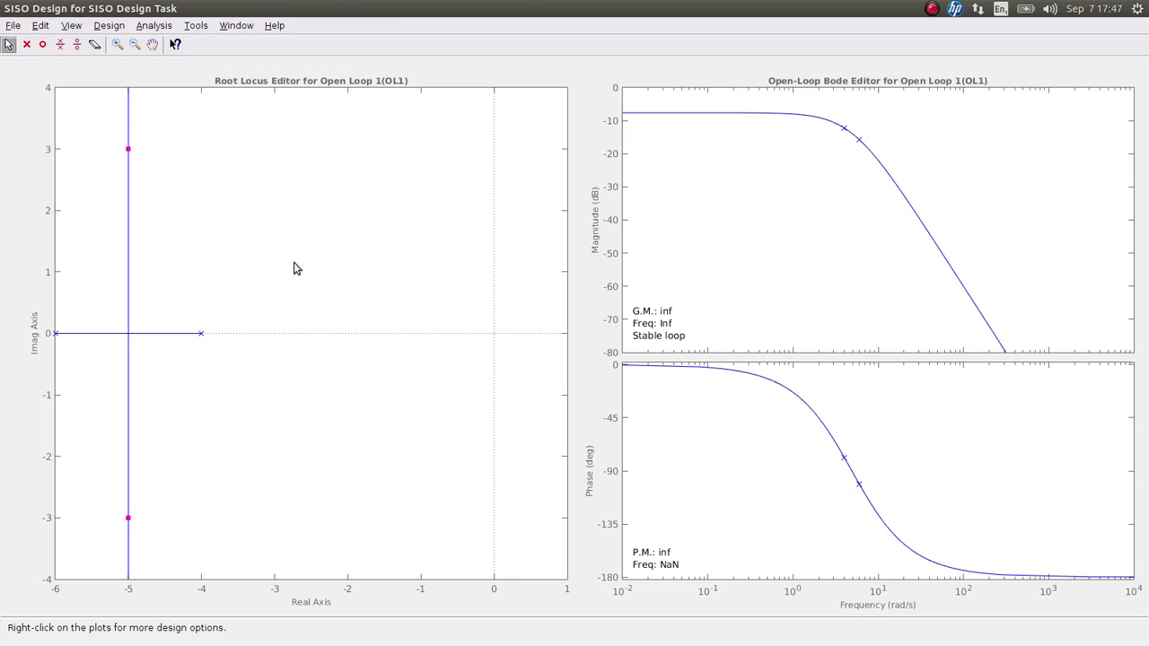
right_click(387, 247)
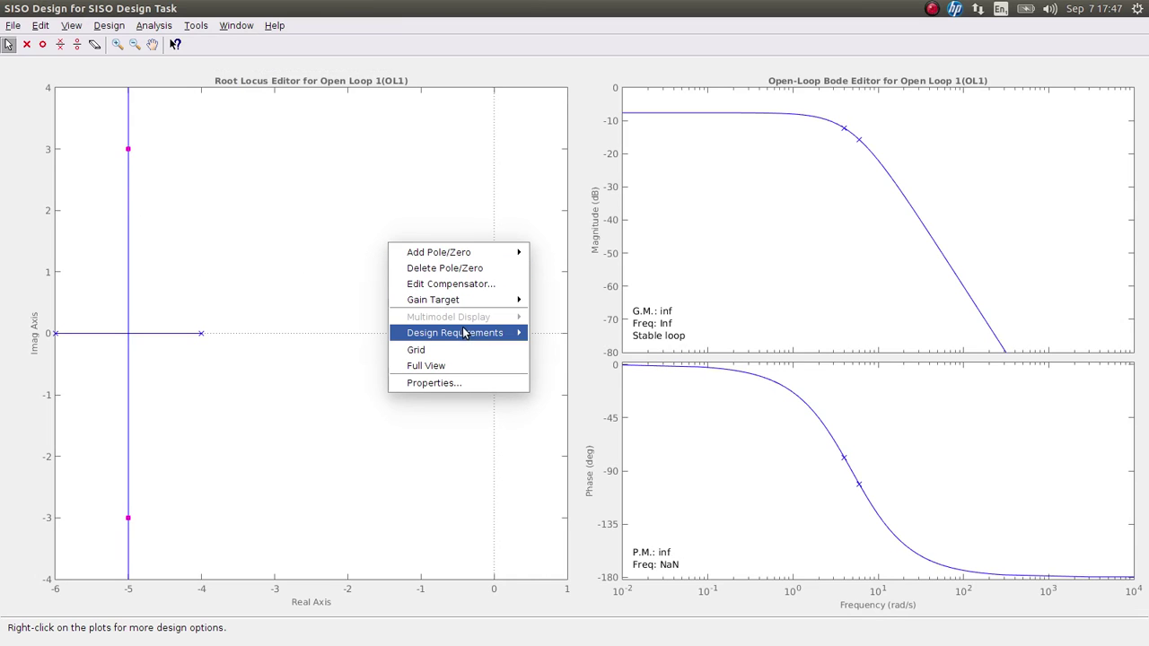
mouse_move(485, 333)
left_click(551, 334)
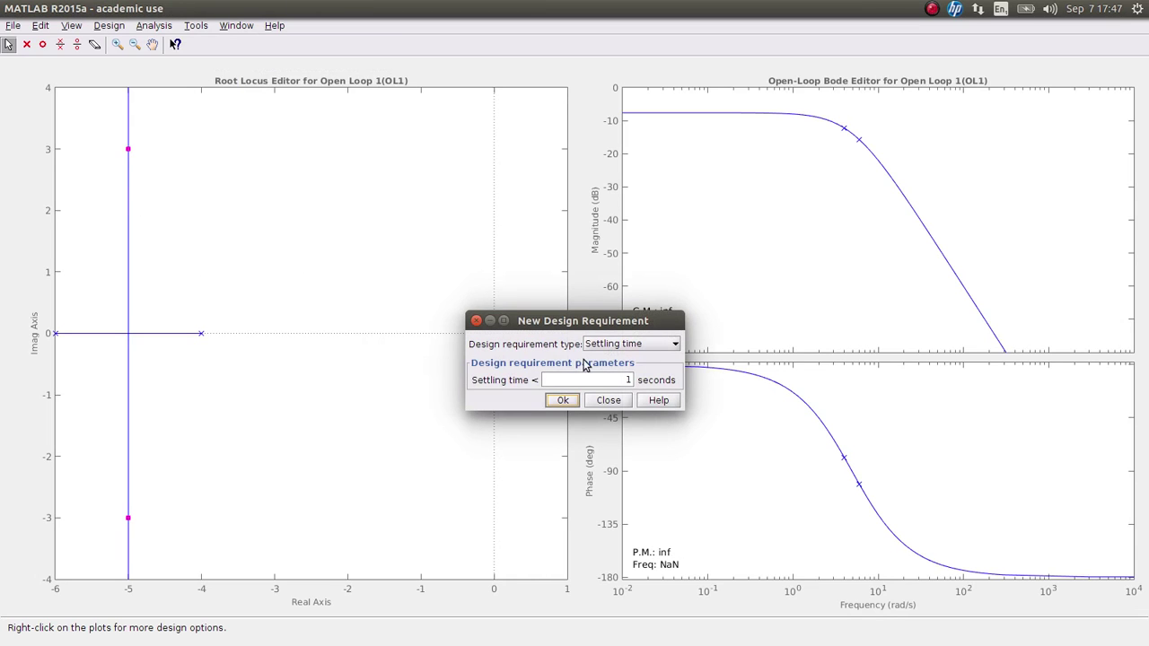
left_click(570, 403)
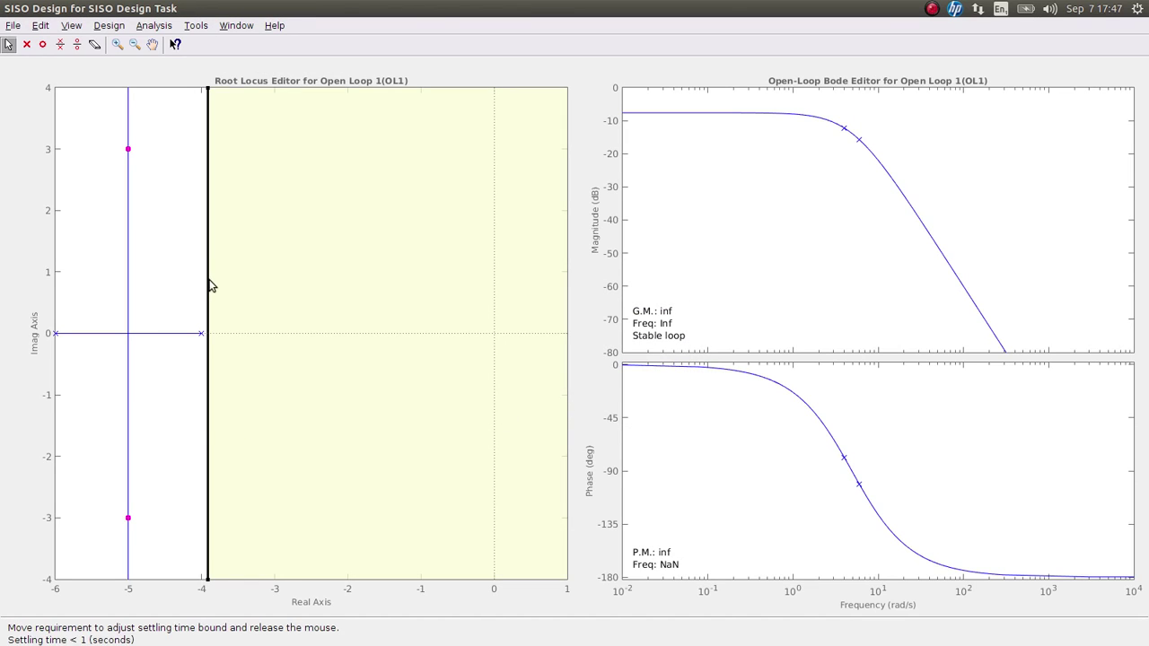
- Add a percent-overshoot design requirement to the root locus
right_click(175, 277)
mouse_move(255, 368)
left_click(330, 372)
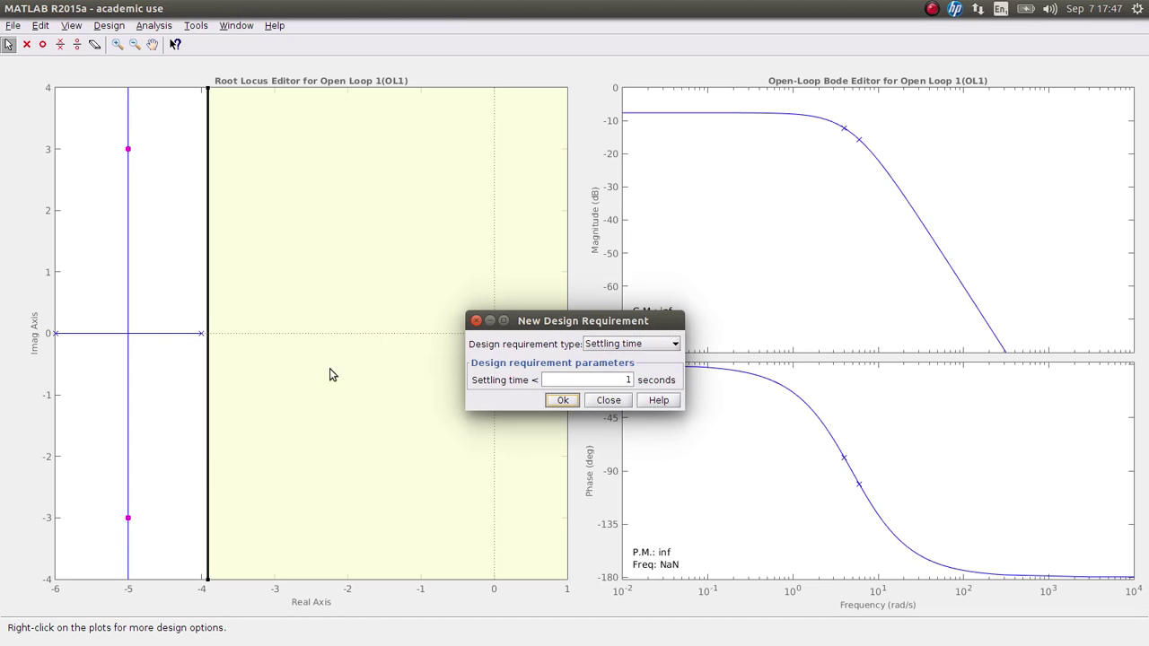
left_click(631, 347)
left_click(628, 365)
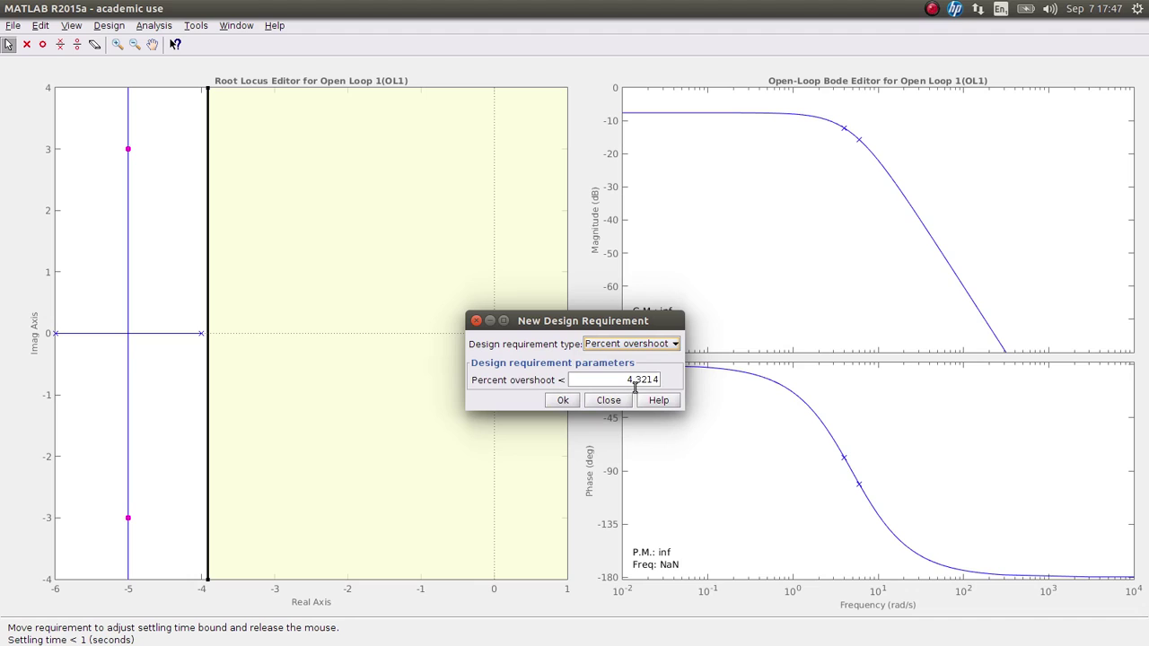
left_click(557, 402)
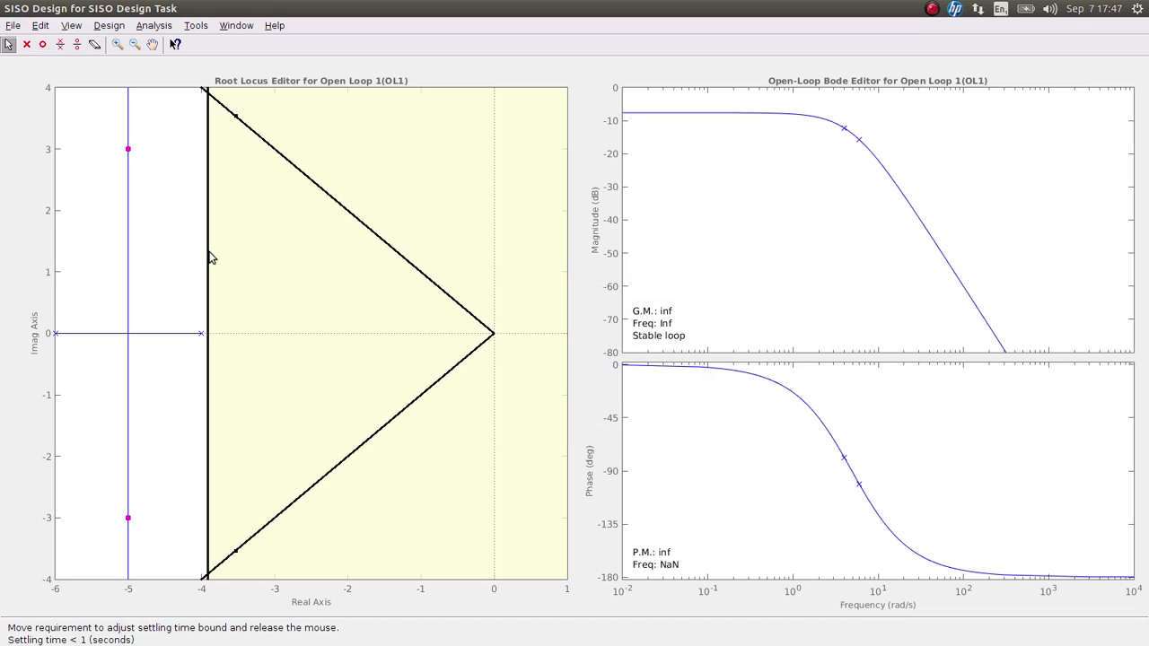
- Drag the bounds to settling time < 0.266 s and overshoot < 16.1% (damping about 0.5)
left_click_drag(208, 261, 341, 282)
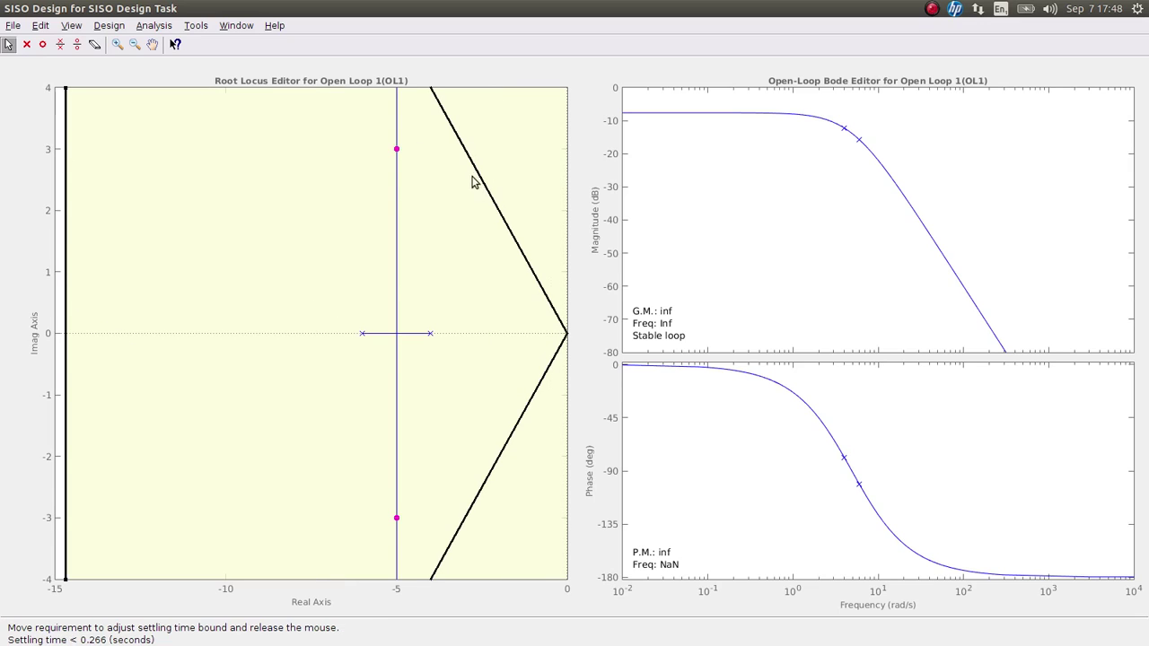
left_click_drag(466, 159, 347, 103)
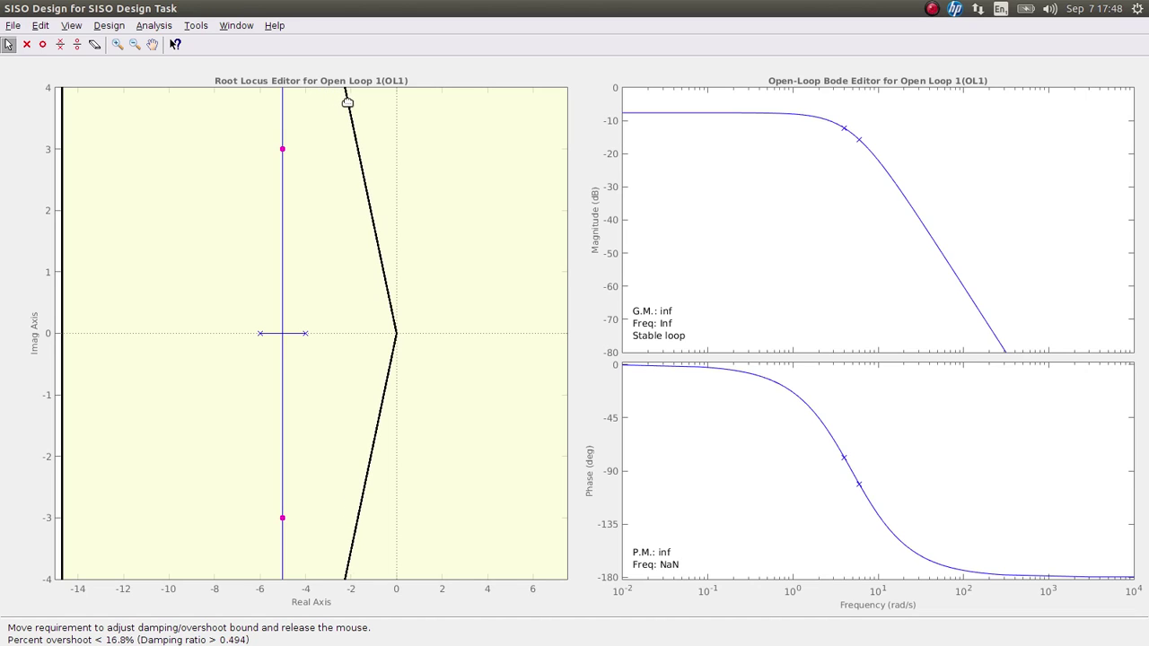
left_click_drag(347, 102, 346, 109)
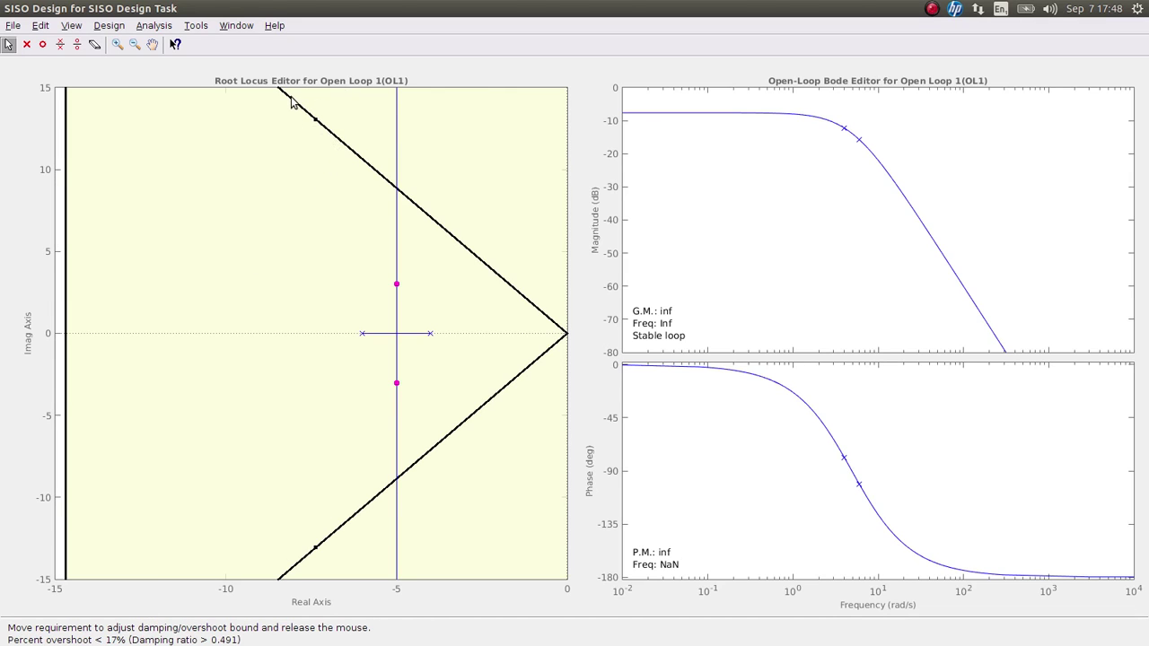
left_click_drag(289, 99, 212, 107)
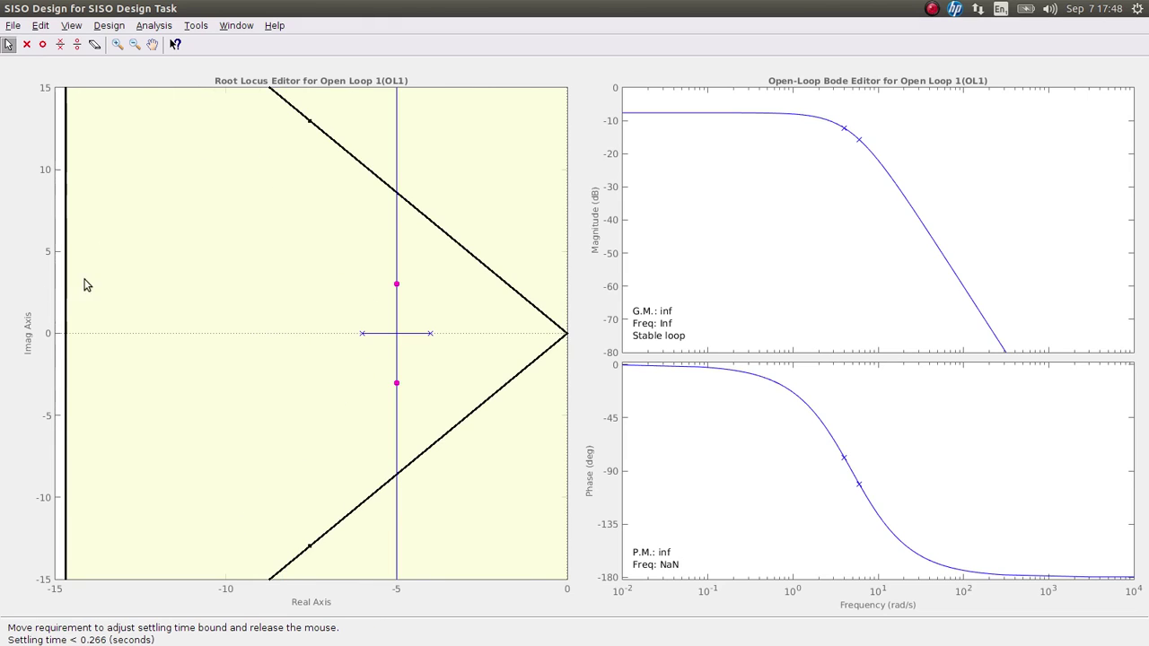
left_click(152, 44)
- Add a real compensator zero on the real axis and show the full root-locus view
left_click_drag(175, 235, 403, 228)
left_click(43, 44)
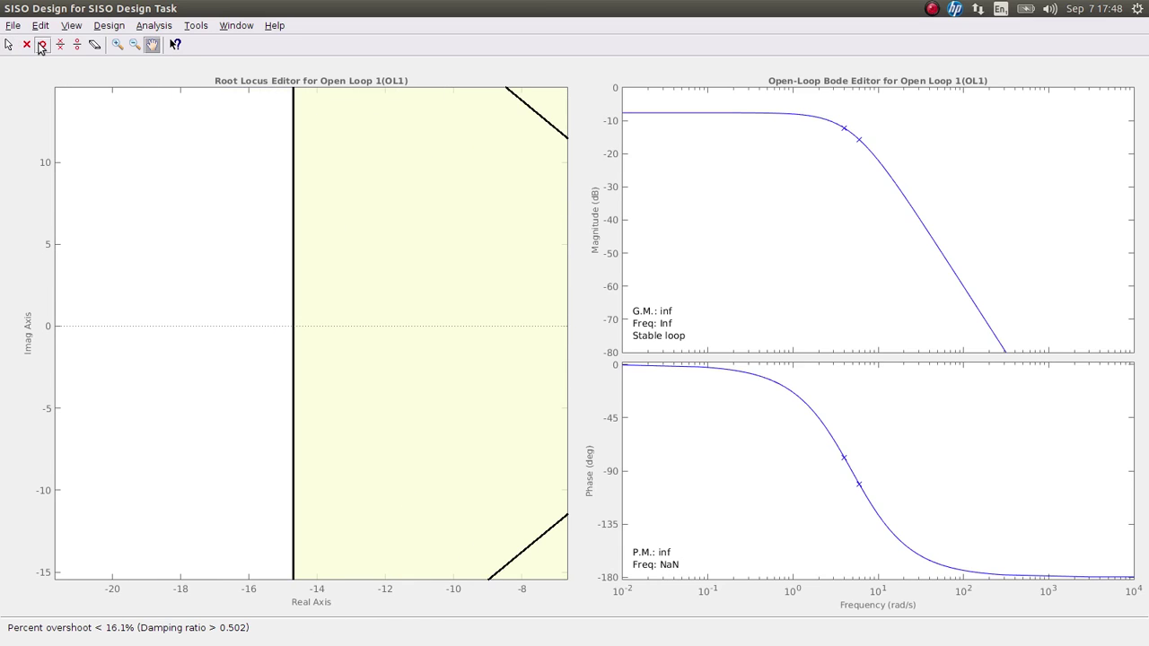
left_click(170, 326)
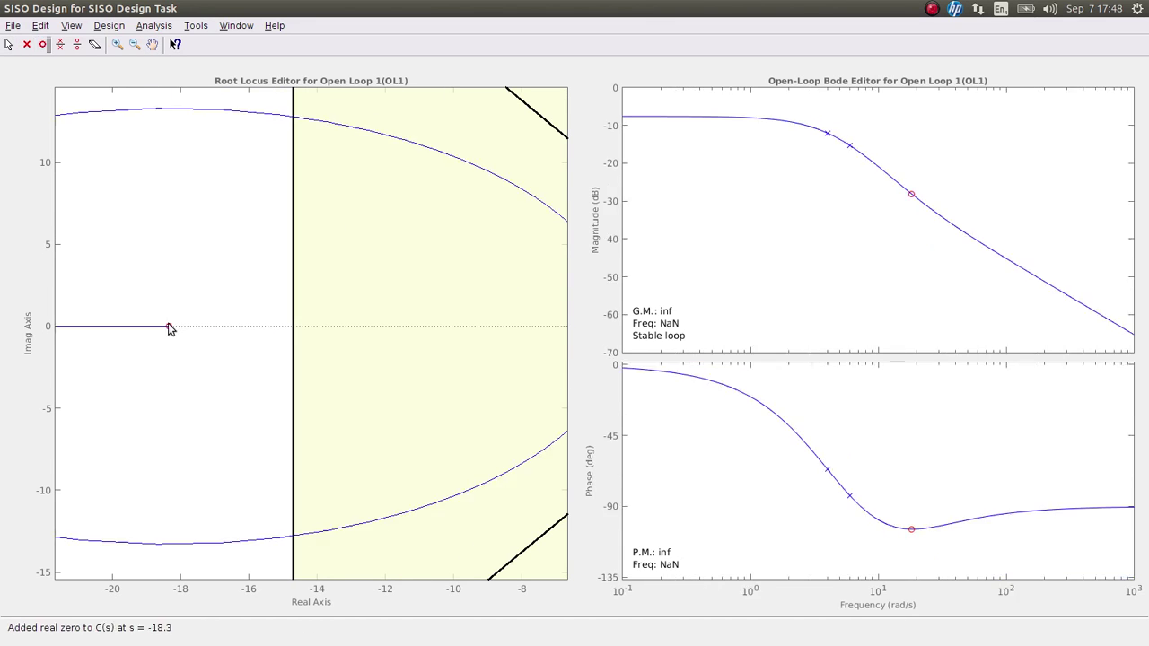
right_click(194, 223)
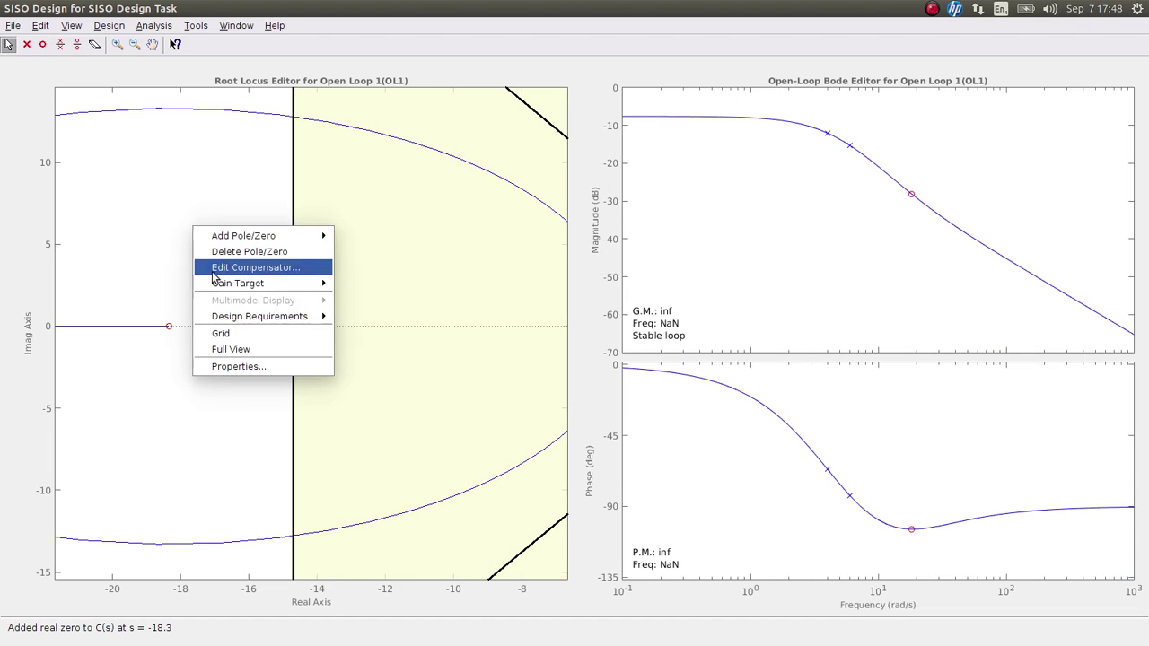
left_click(231, 350)
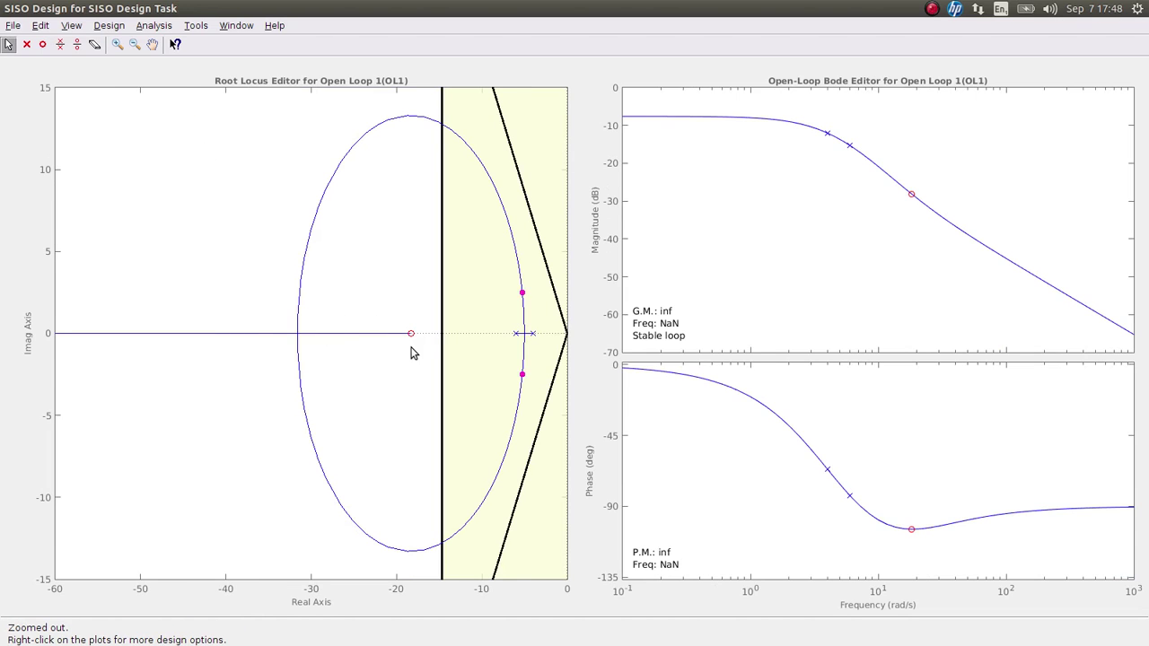
- Drag the zero to s = -42.5 and zoom into the upper part of the locus
left_click_drag(409, 335, 236, 344)
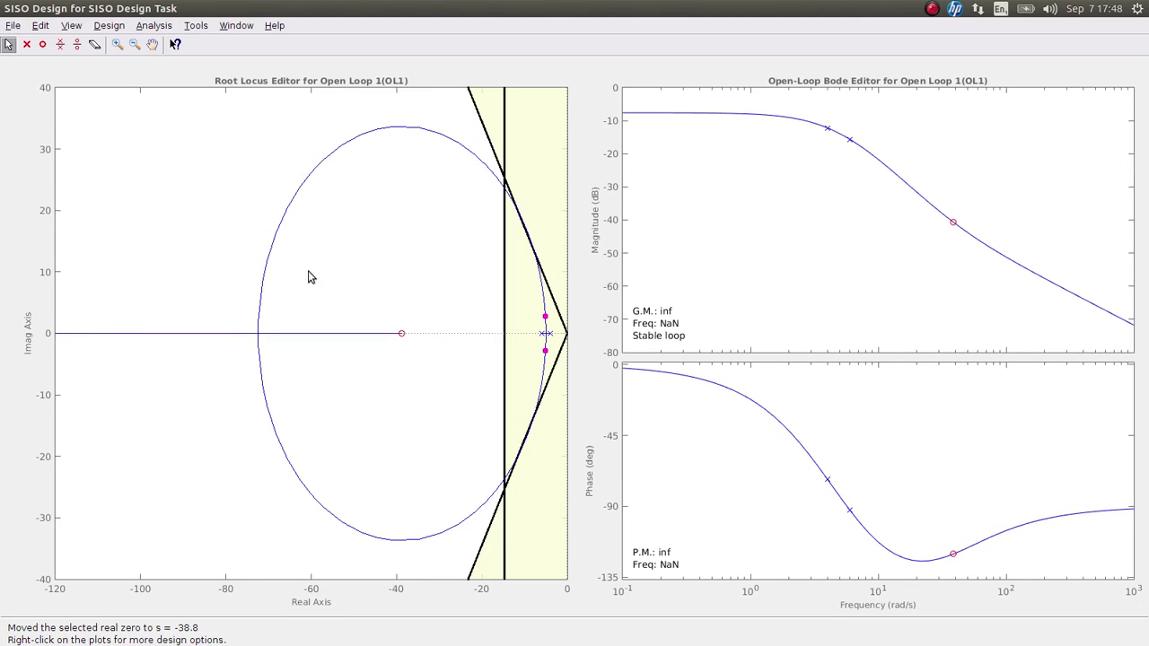
left_click_drag(508, 191, 508, 191)
left_click_drag(401, 331, 386, 334)
left_click(116, 44)
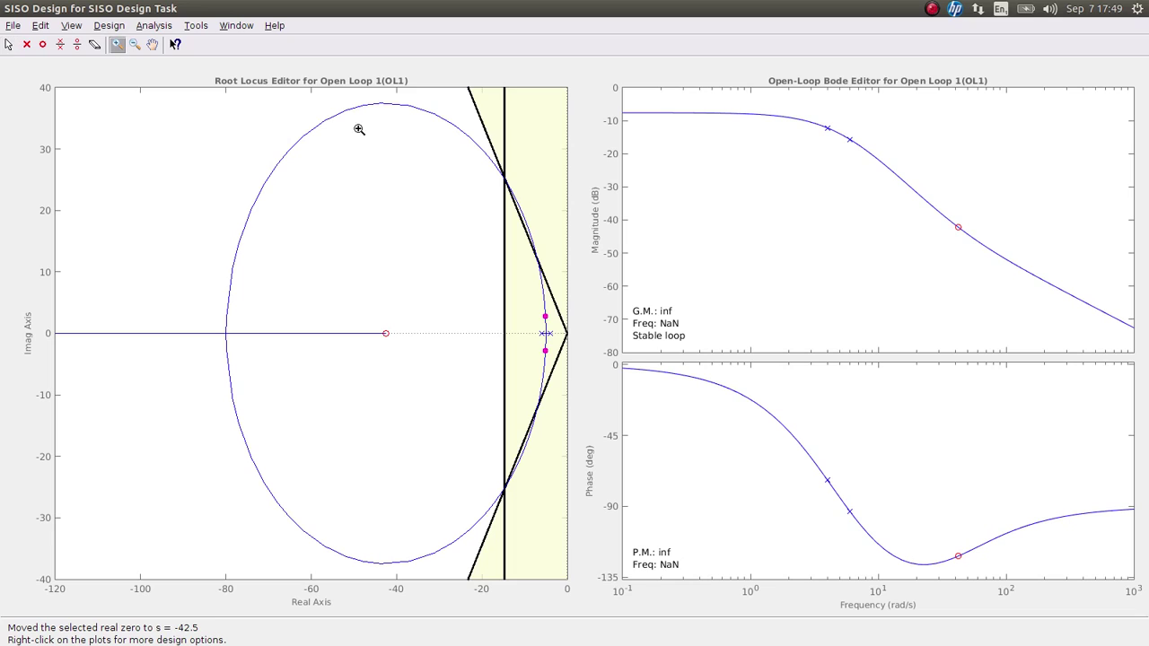
left_click_drag(484, 171, 560, 326)
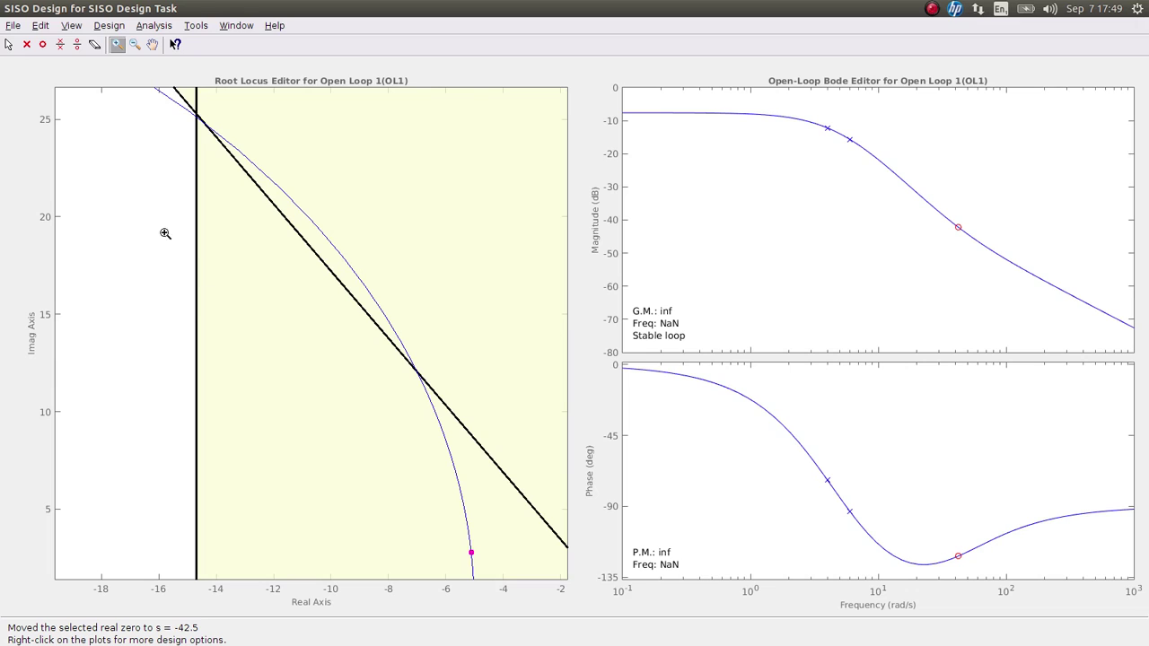
- Drag the closed-loop pole to the design-region corner, raising the loop gain to 82.6
left_click(9, 45)
left_click_drag(471, 554, 163, 159)
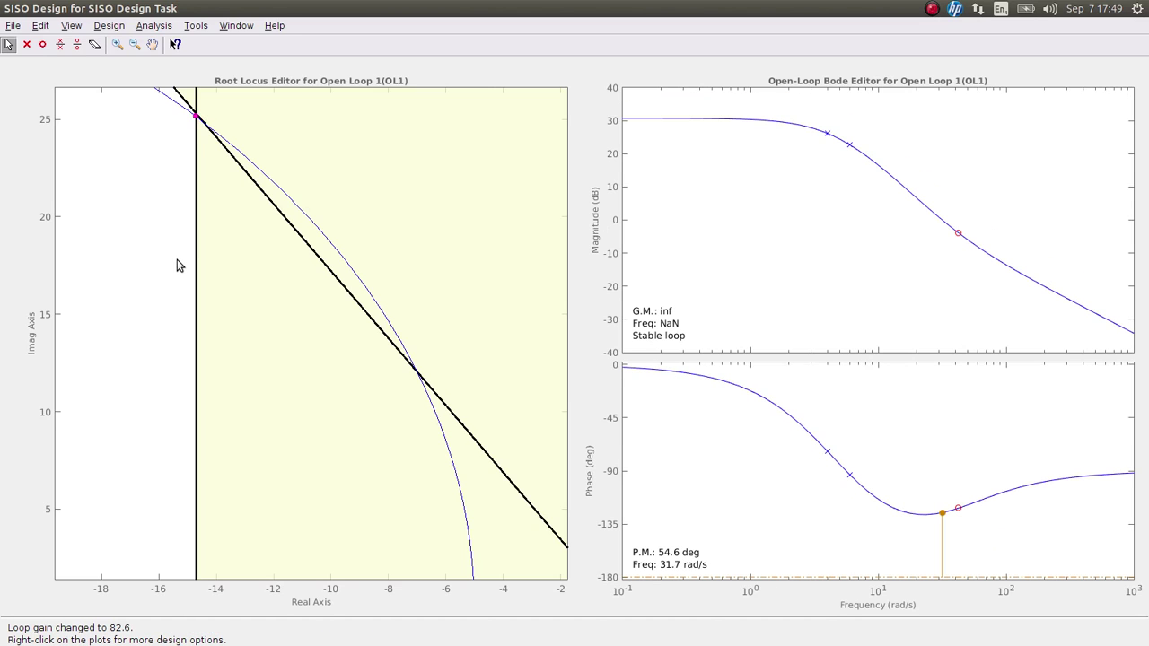
right_click(161, 233)
- Store the design in Design History and select its snapshot gain 1.9436 (zero -42.4965)
left_click(199, 275)
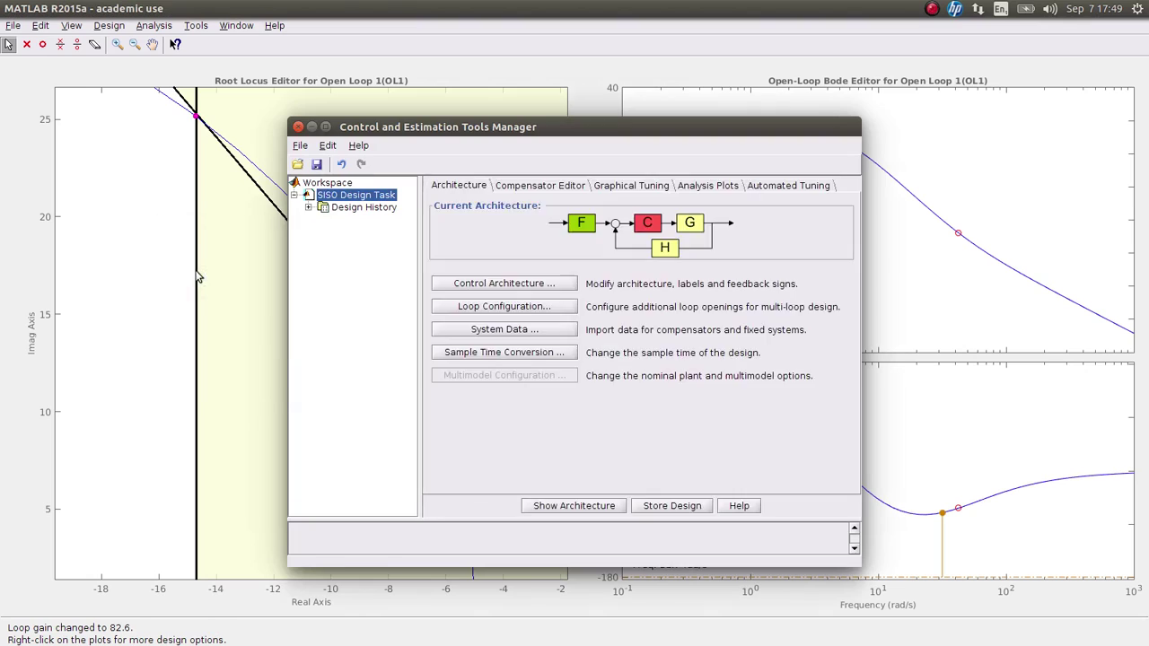
left_click(651, 508)
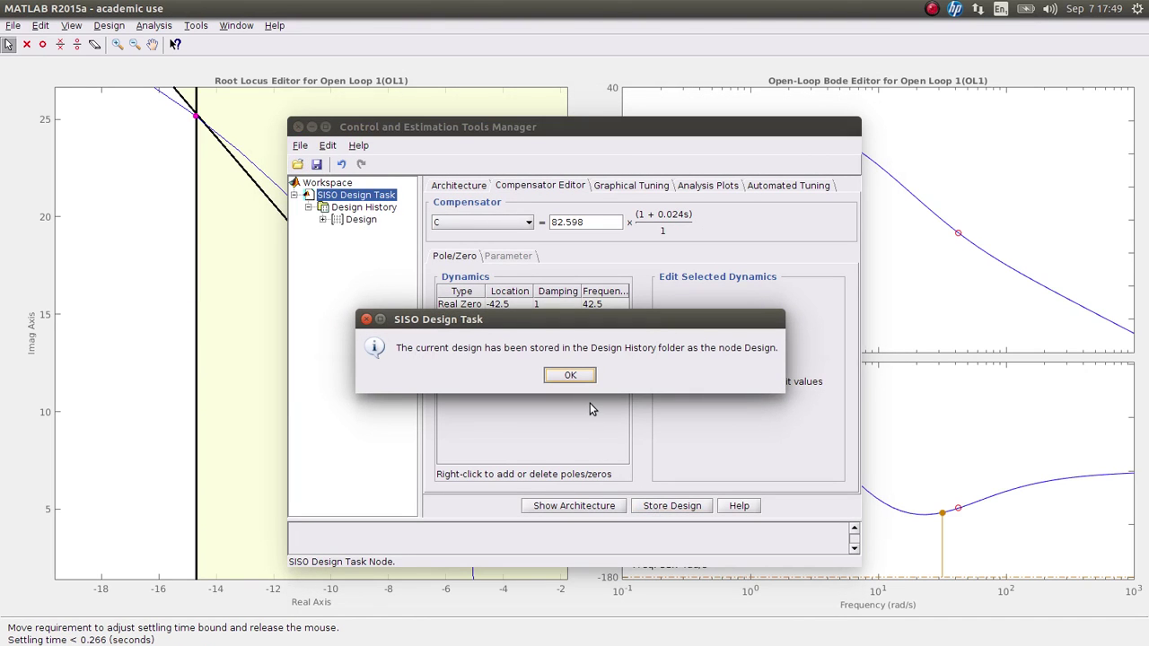
left_click(575, 375)
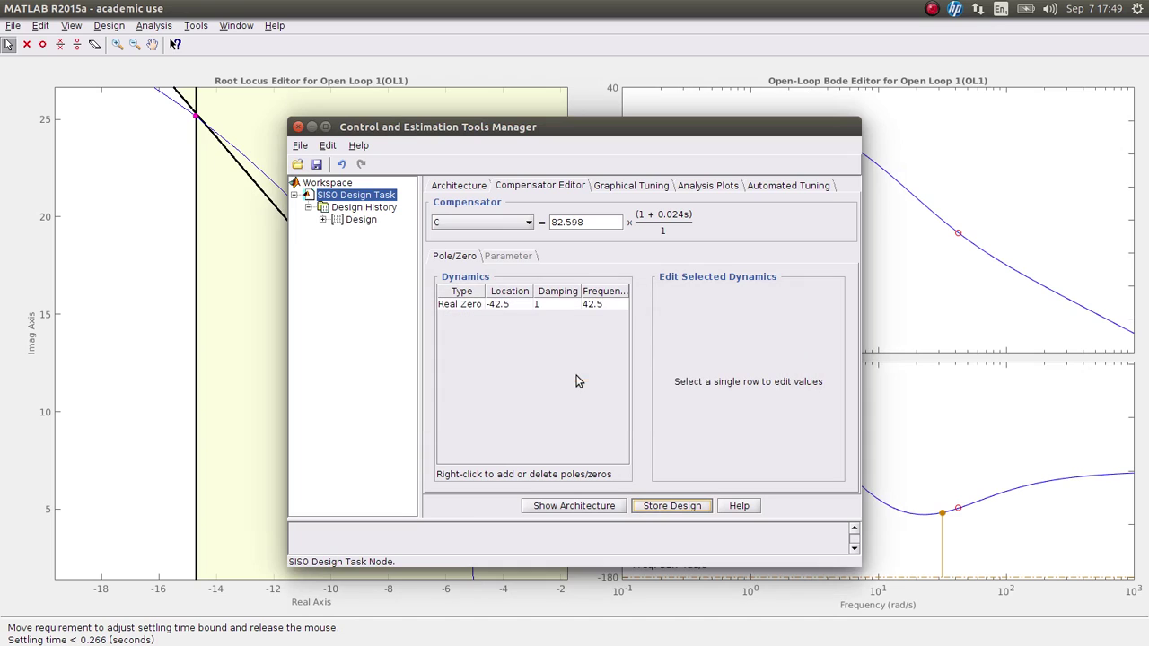
left_click(360, 221)
left_click_drag(493, 339, 580, 351)
key("ctrl+c")
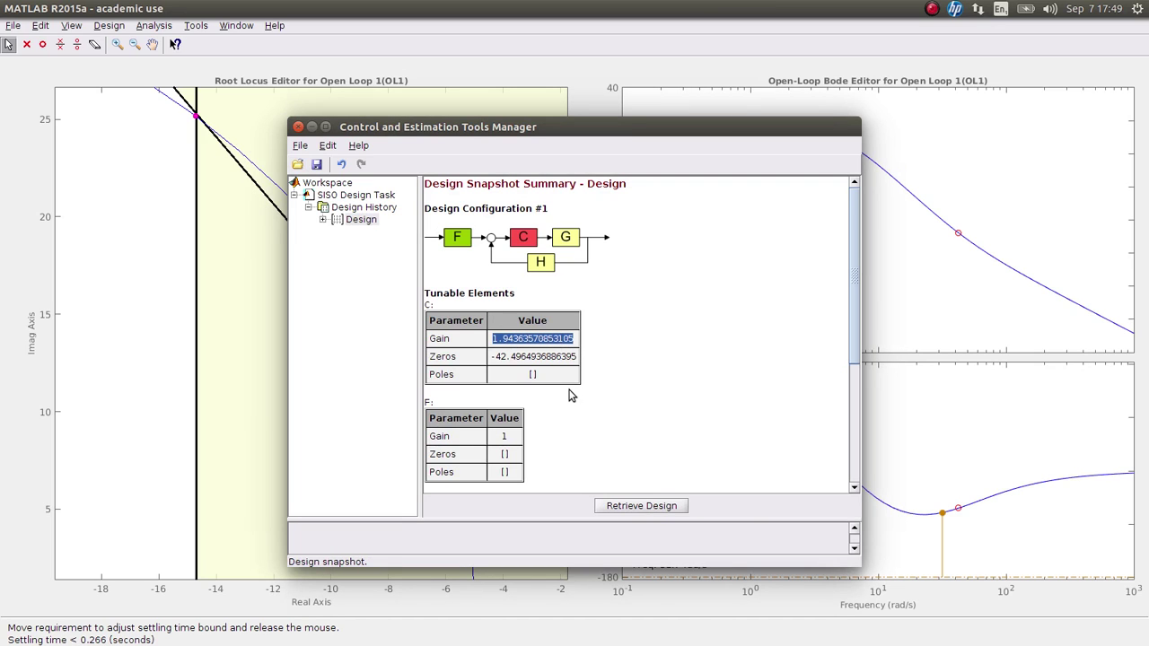
- Paste gain 1.94363570853105 and zero -42.4964936886395 into the console, giving Gcs = 1.944 s + 82.6
key("alt+Tab")
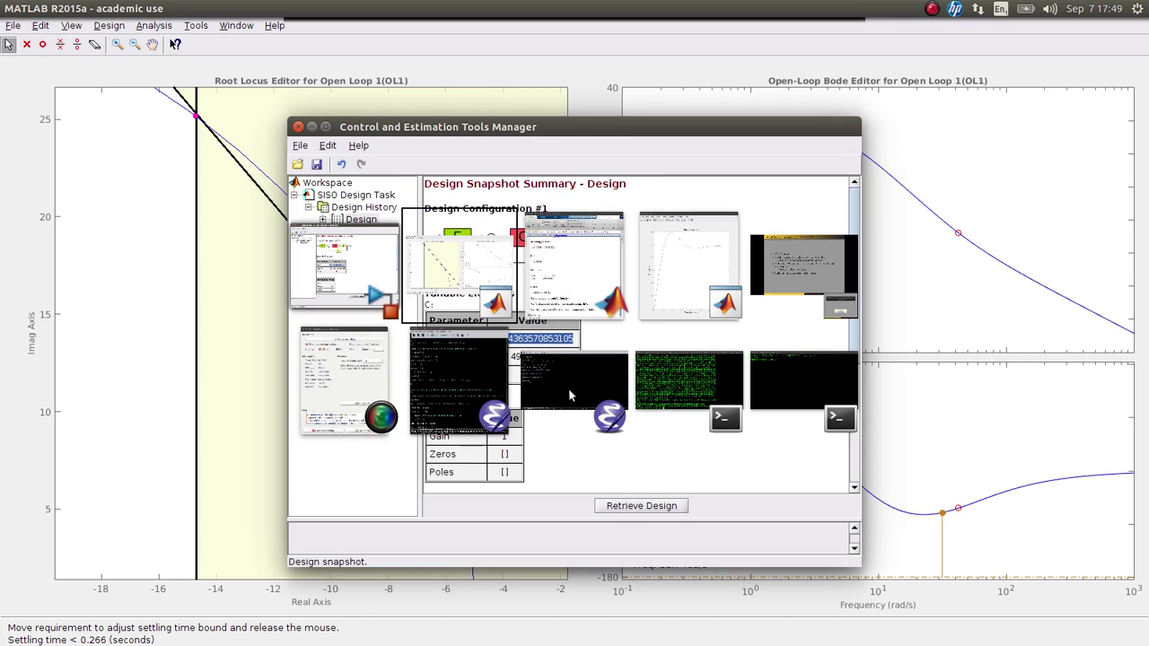
key("ctrl+v")
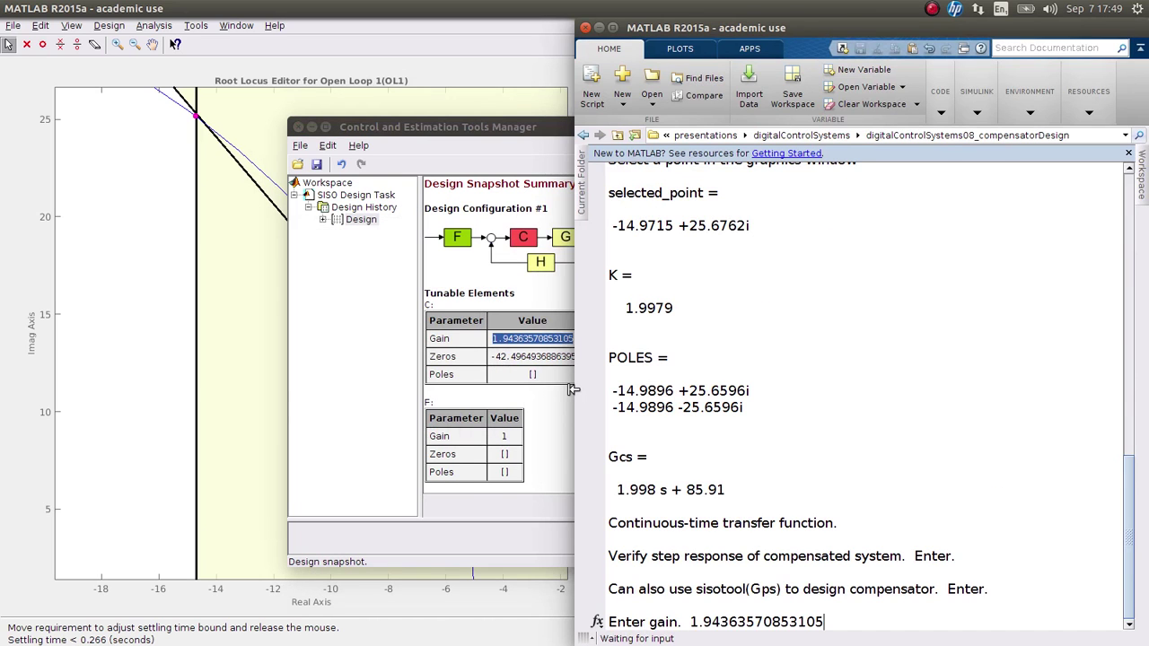
key("Return")
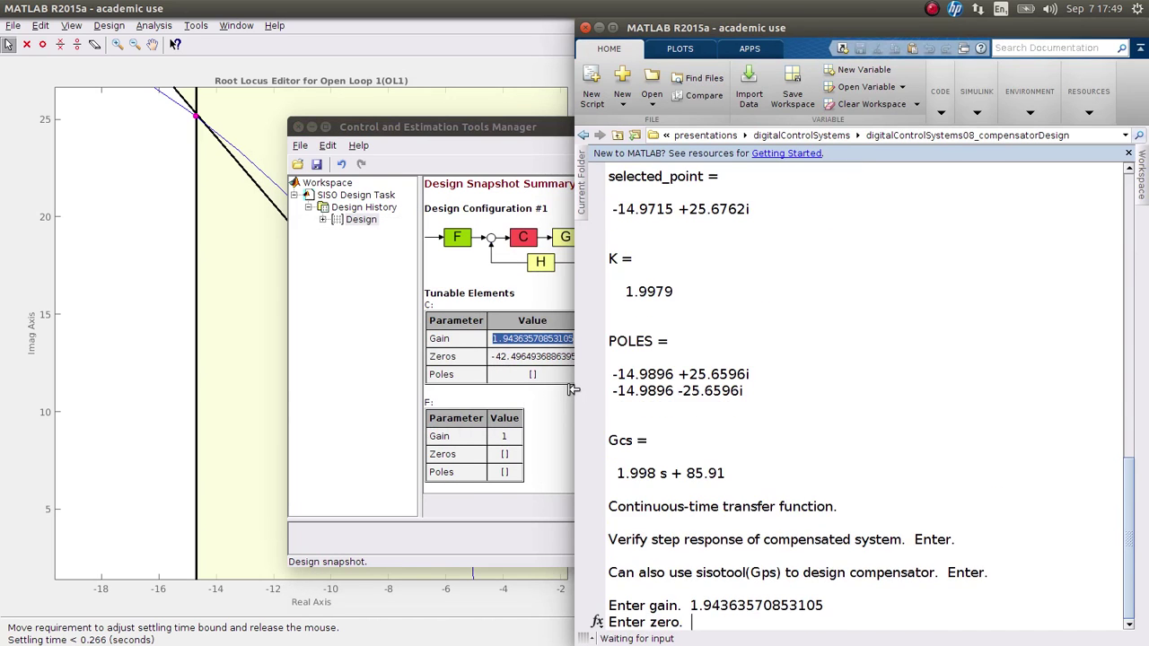
left_click(491, 360)
key("ctrl+c")
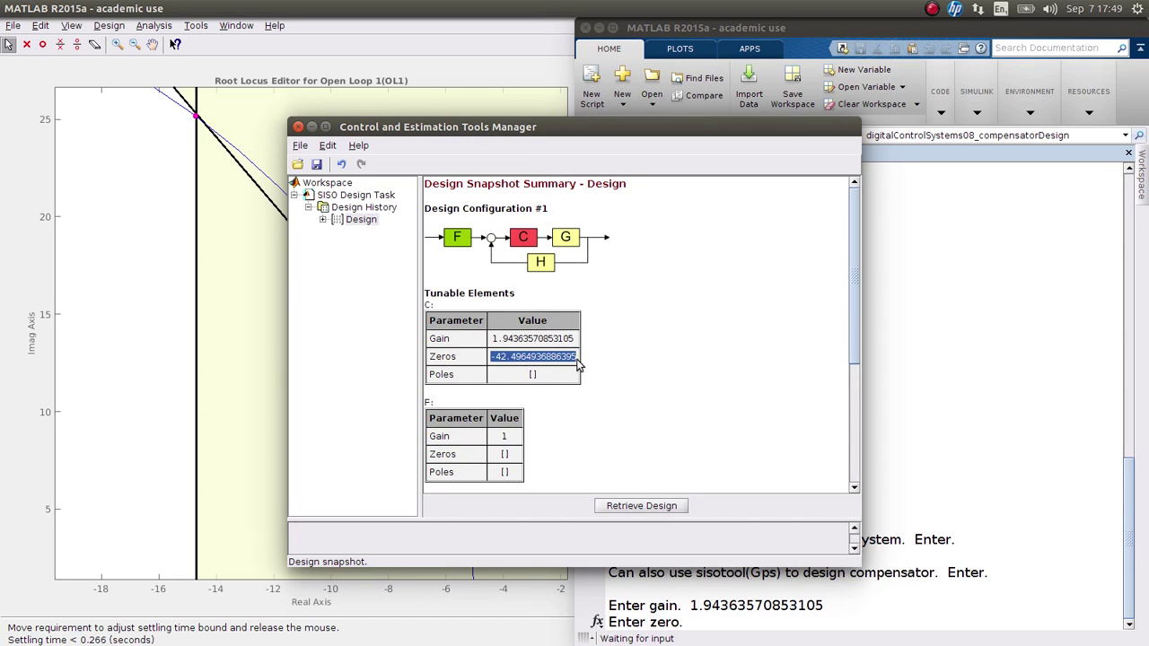
key("alt+Tab")
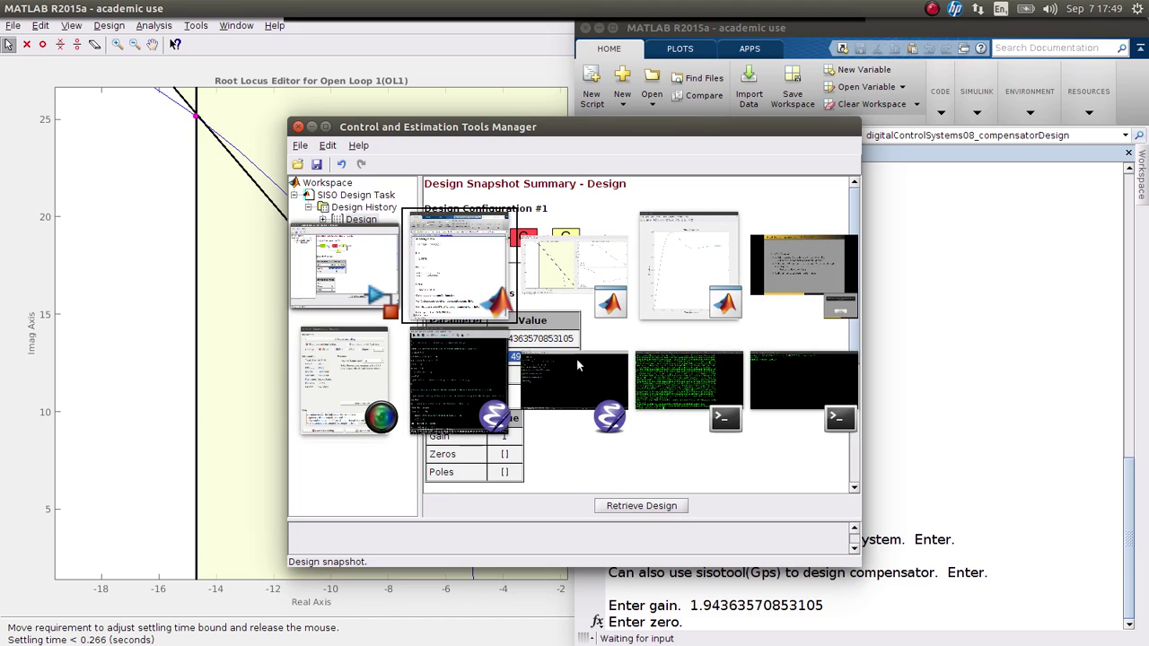
key("ctrl+v")
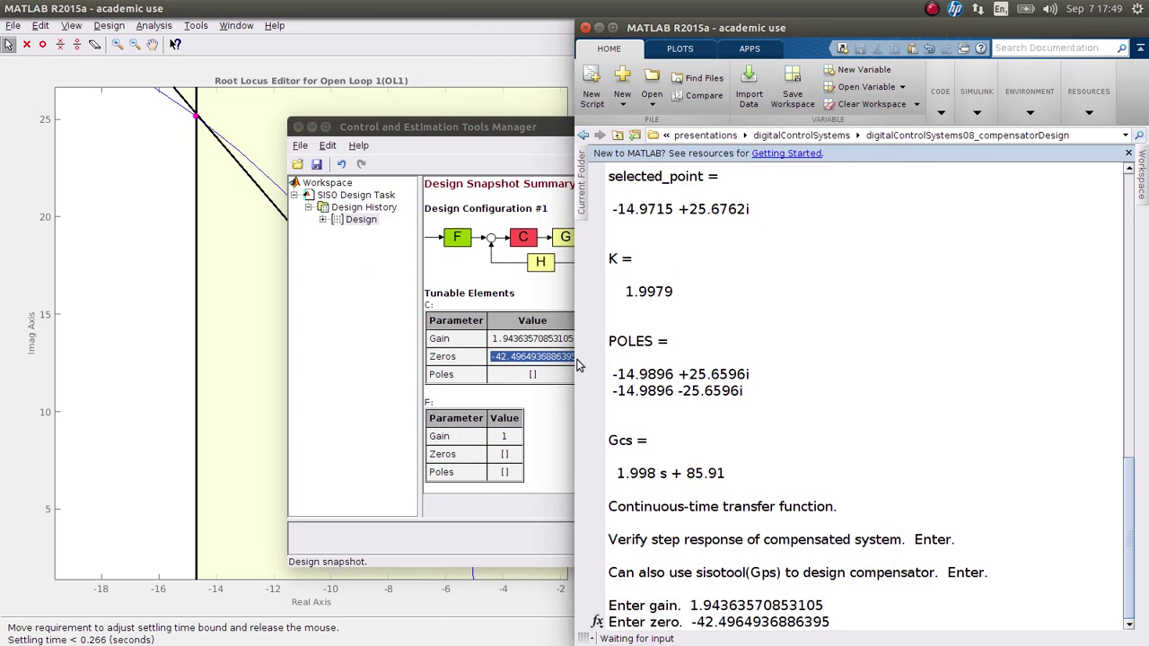
key("Return")
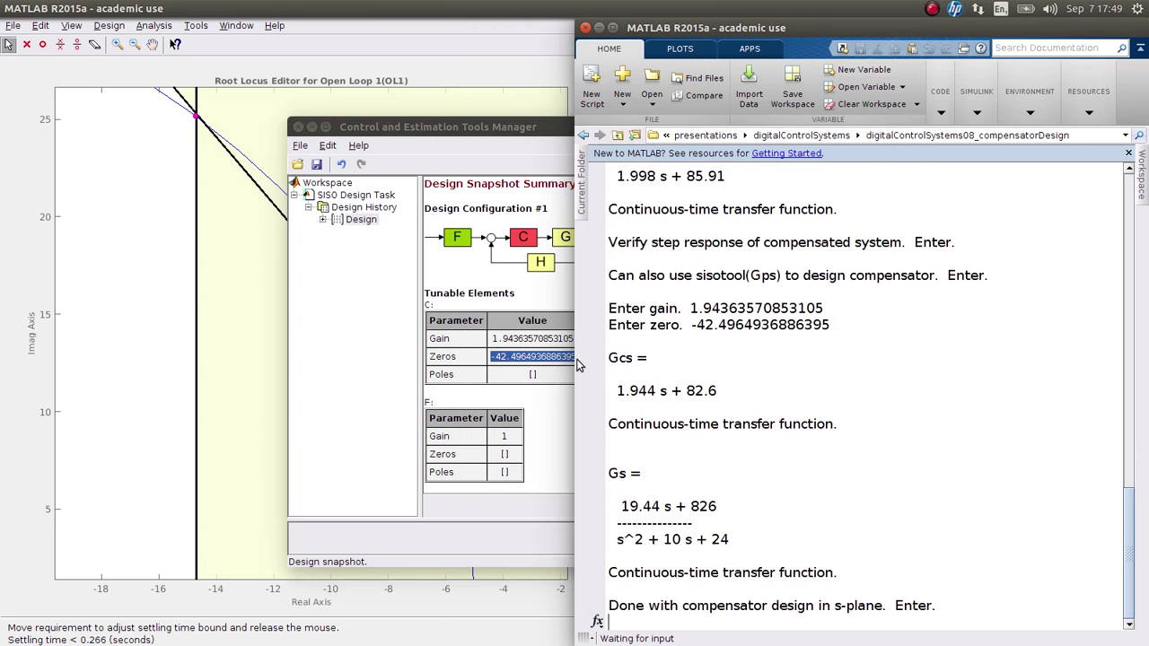
left_click(298, 126)
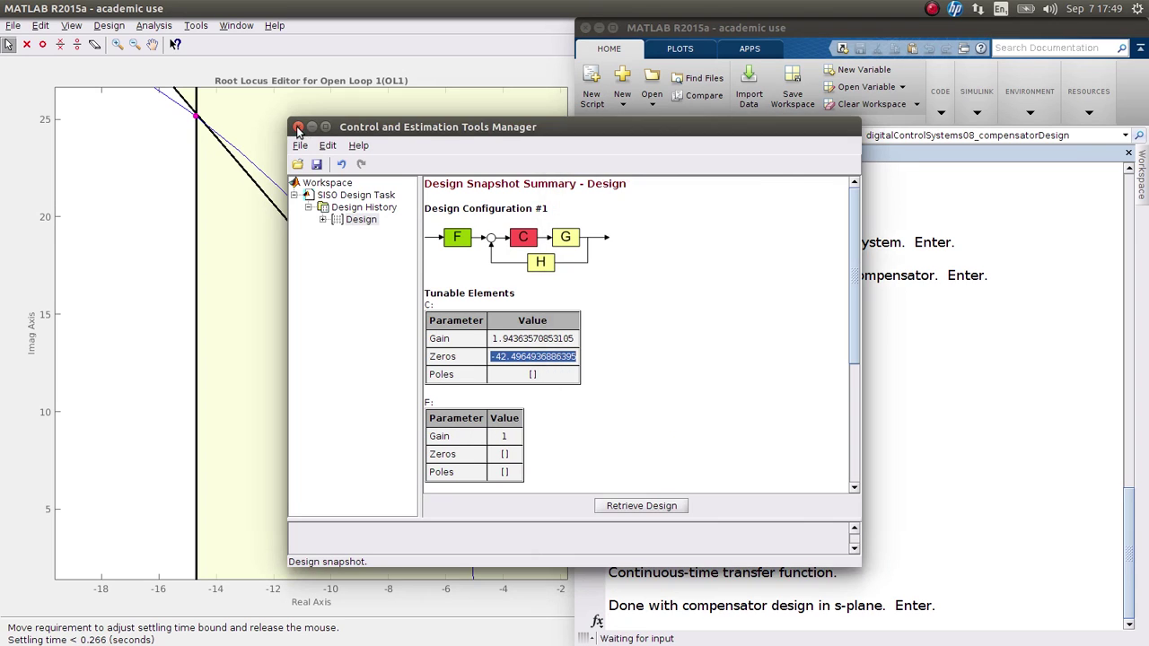
- Close the SISO tool without saving and advance the script to the sampling-period T step
left_click(573, 289)
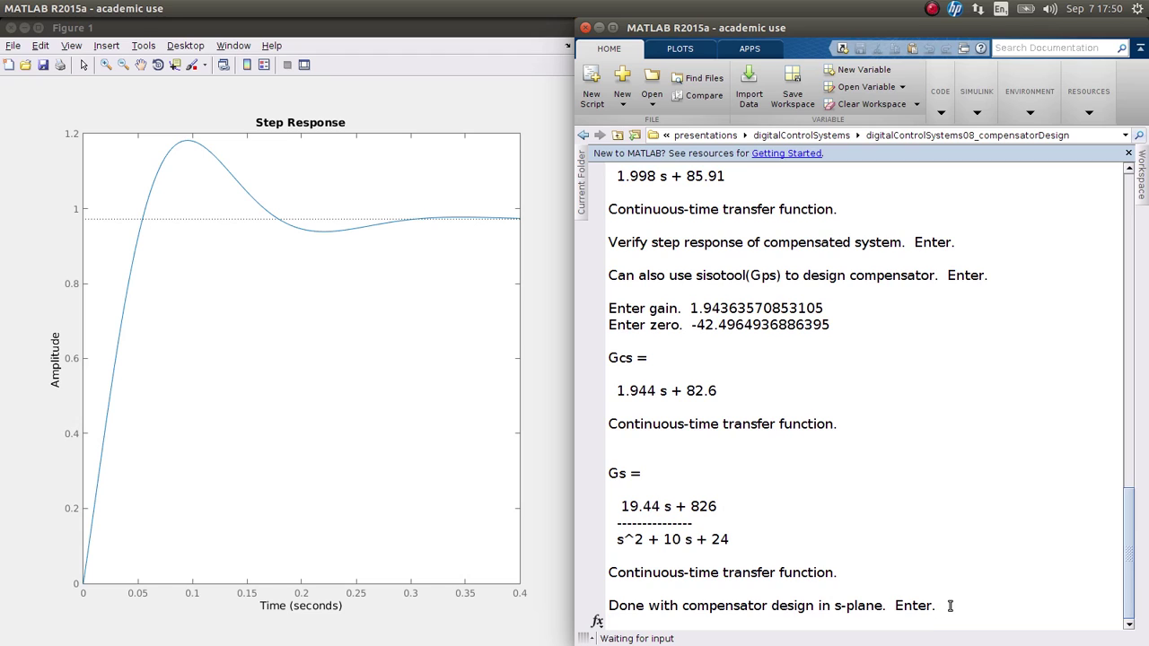
key("Return")
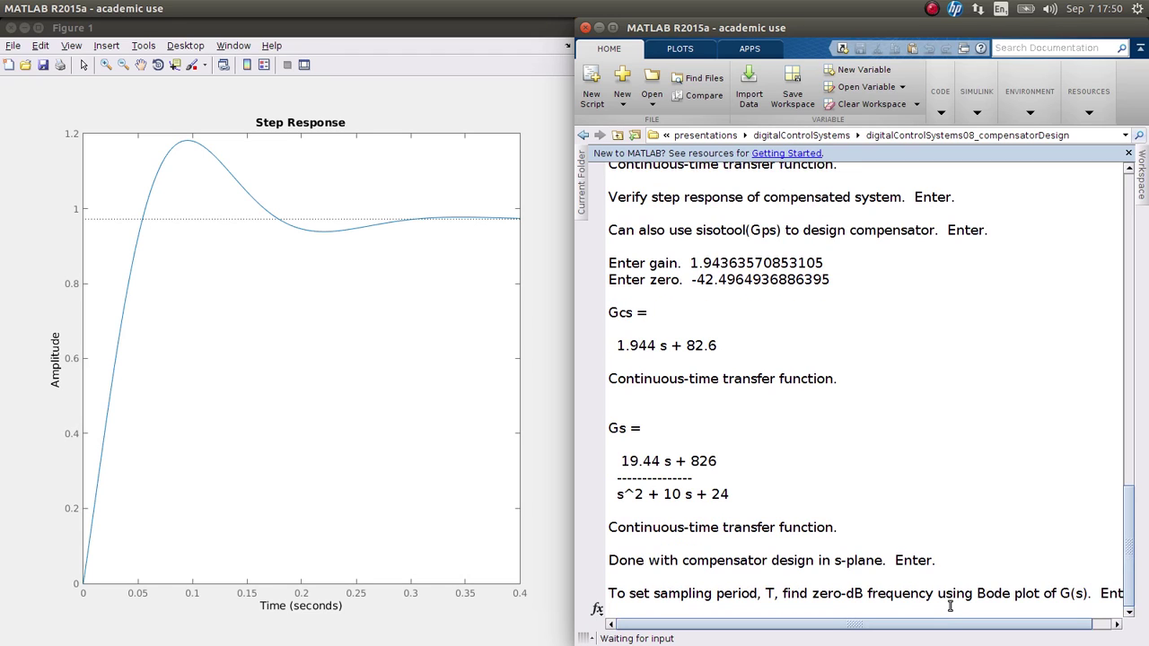